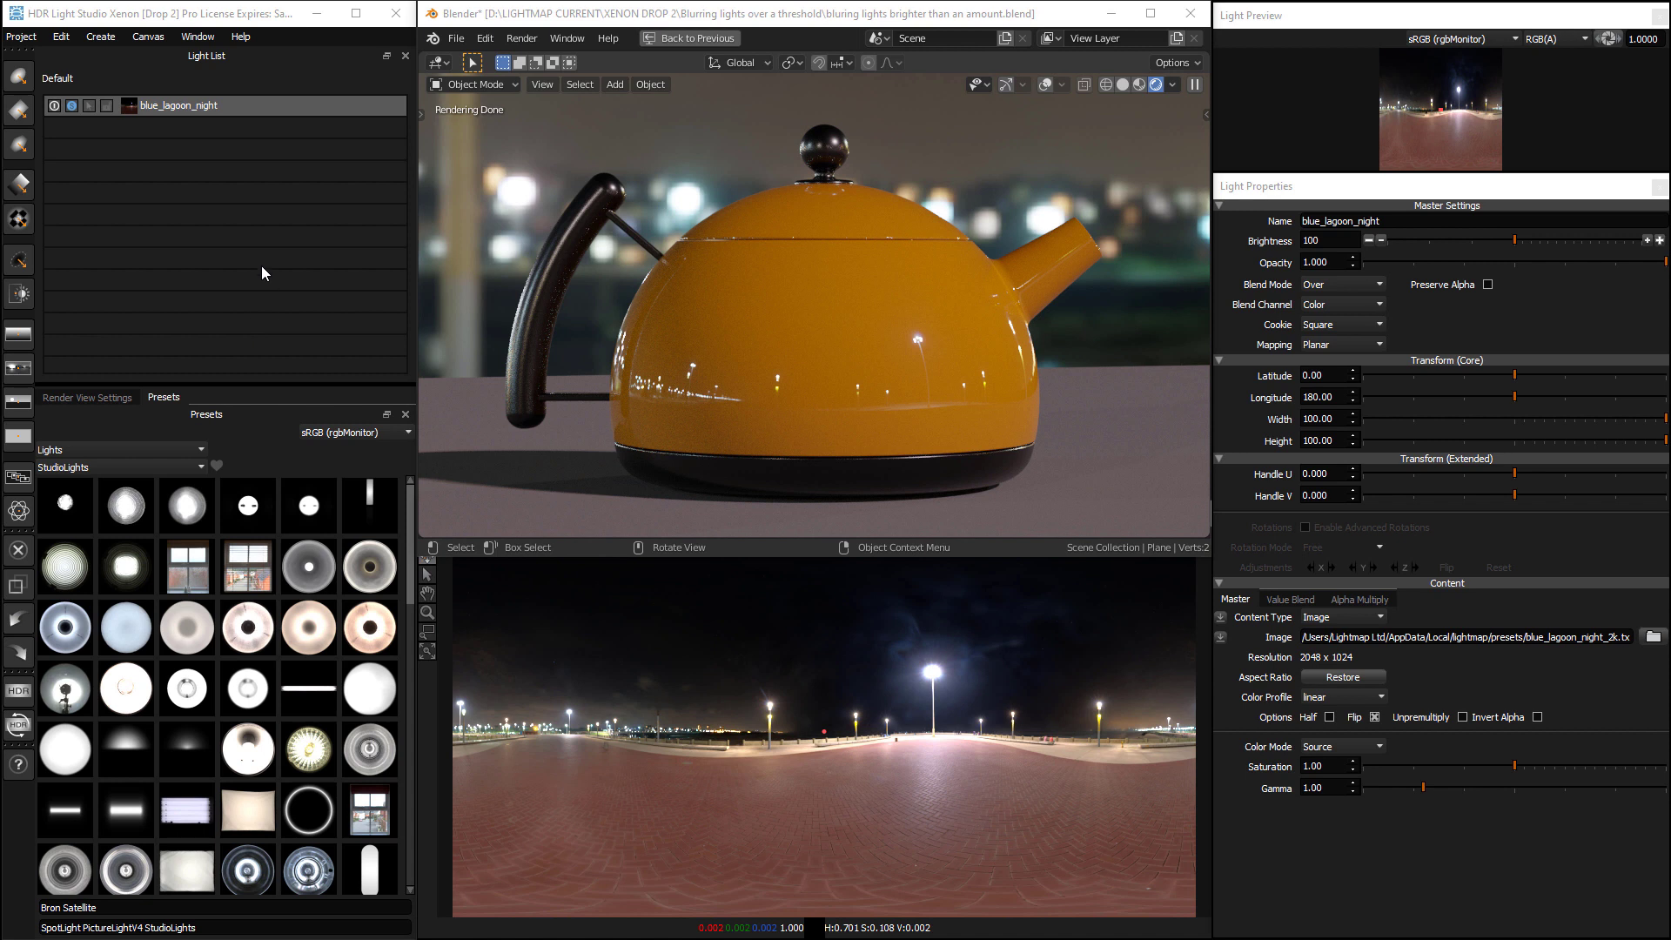
Step: Switch off the highlighted blue toggle on the blue_lagoon_night light and duplicate that light
left_click(72, 105)
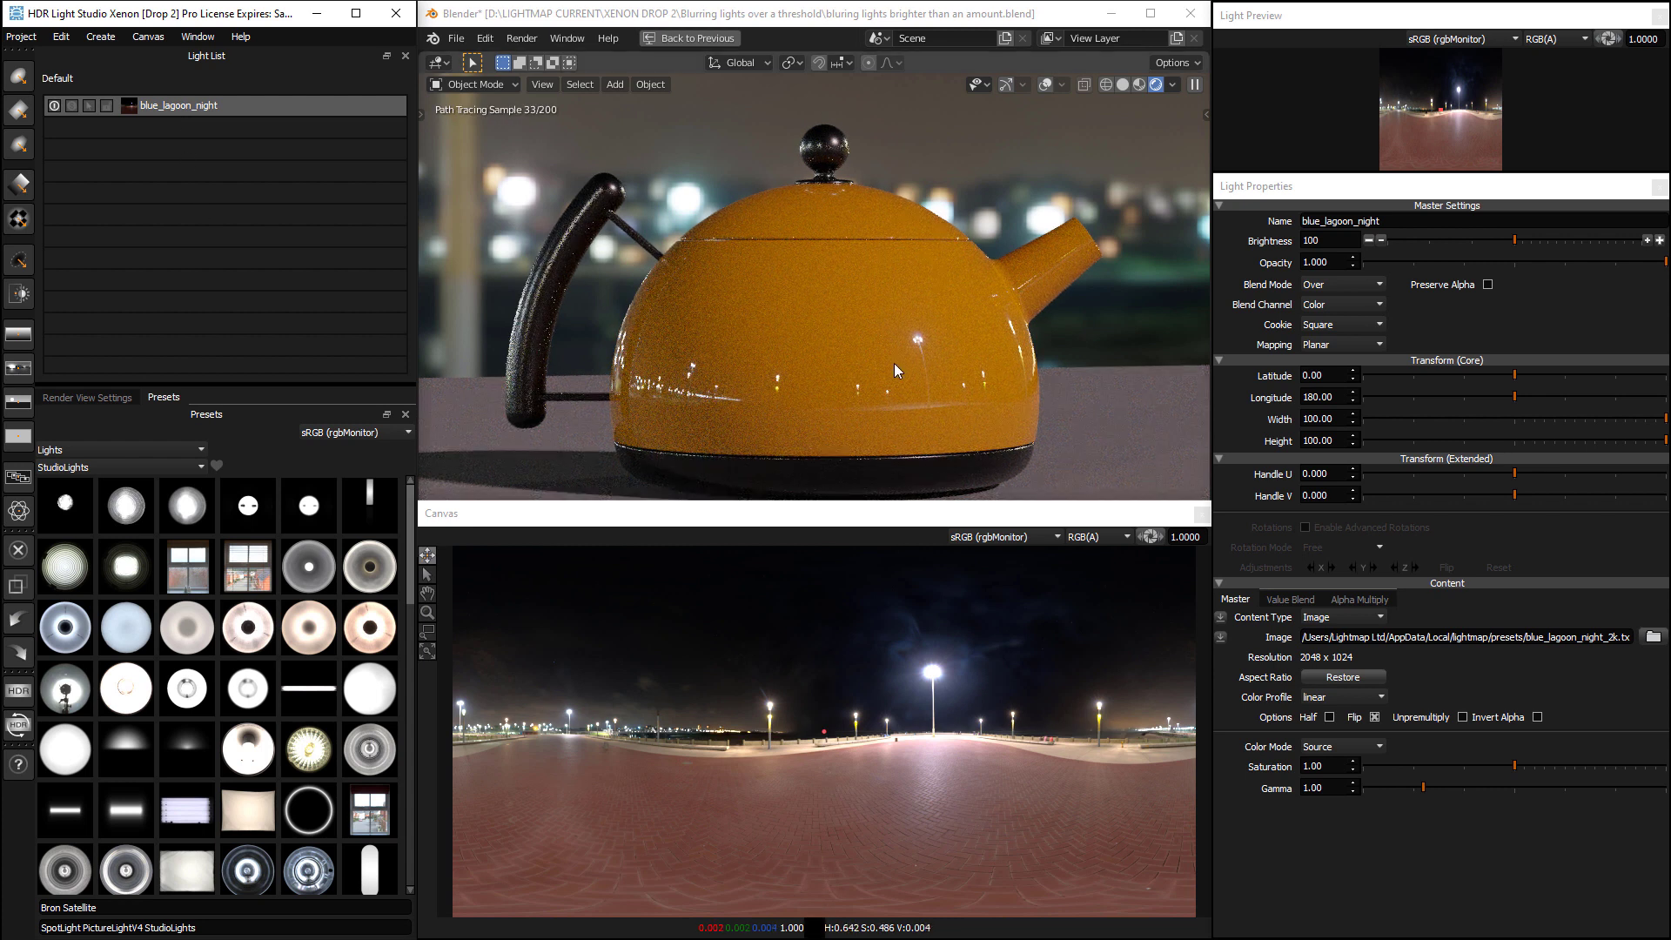
right_click(169, 107)
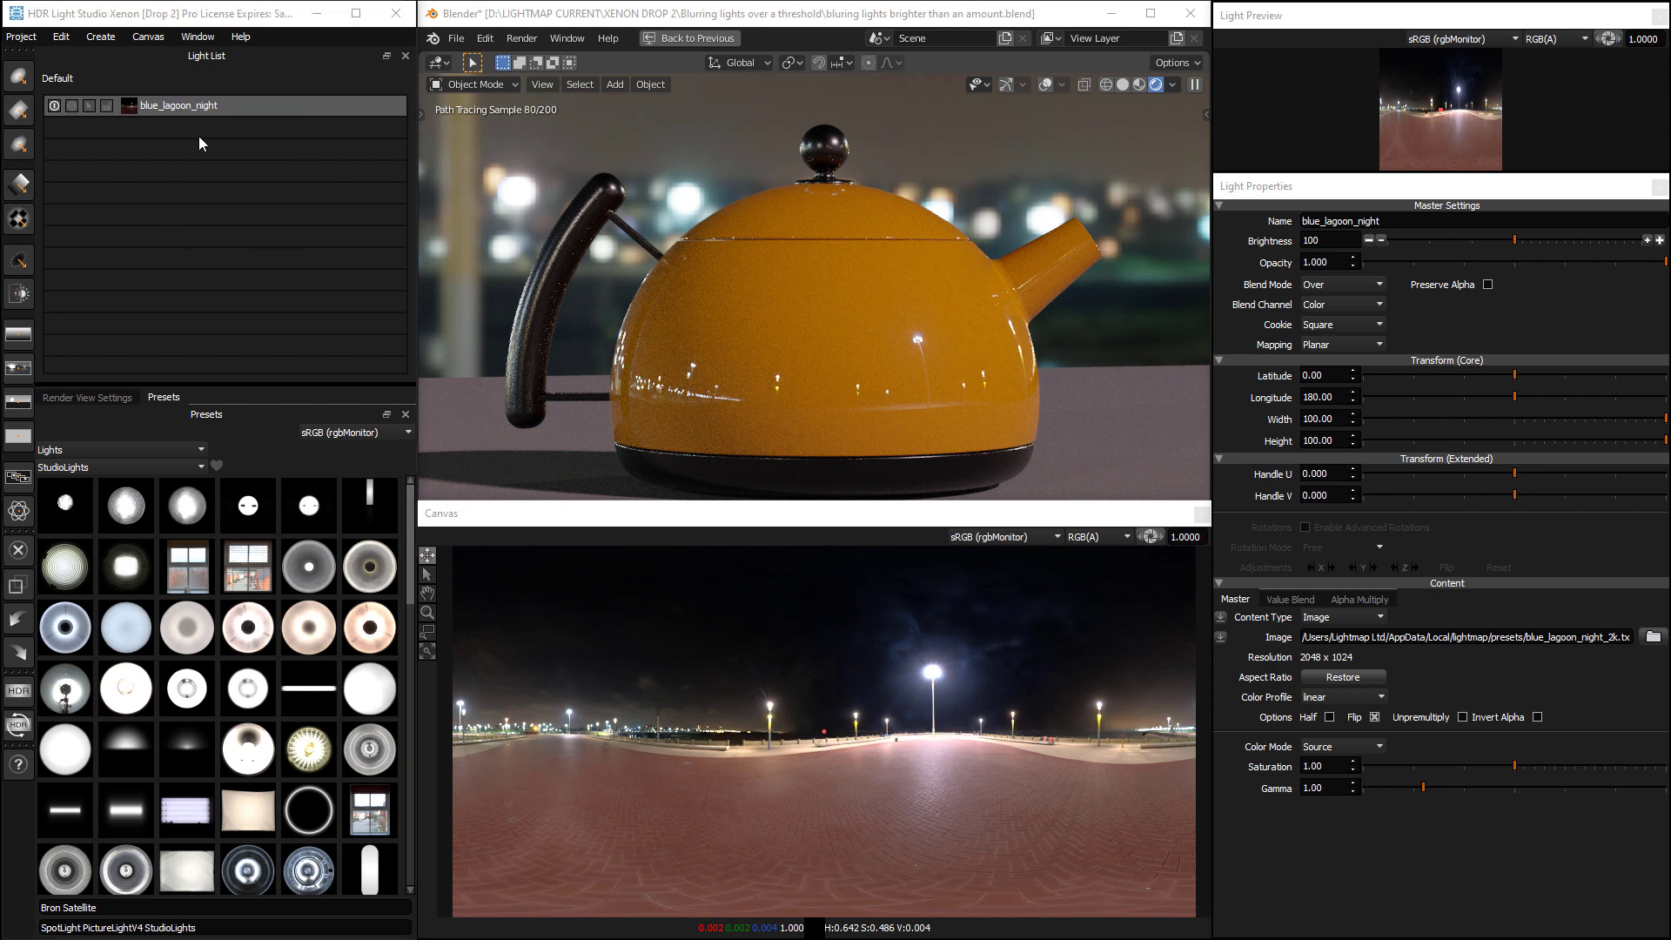
left_click(192, 133)
left_click(181, 563)
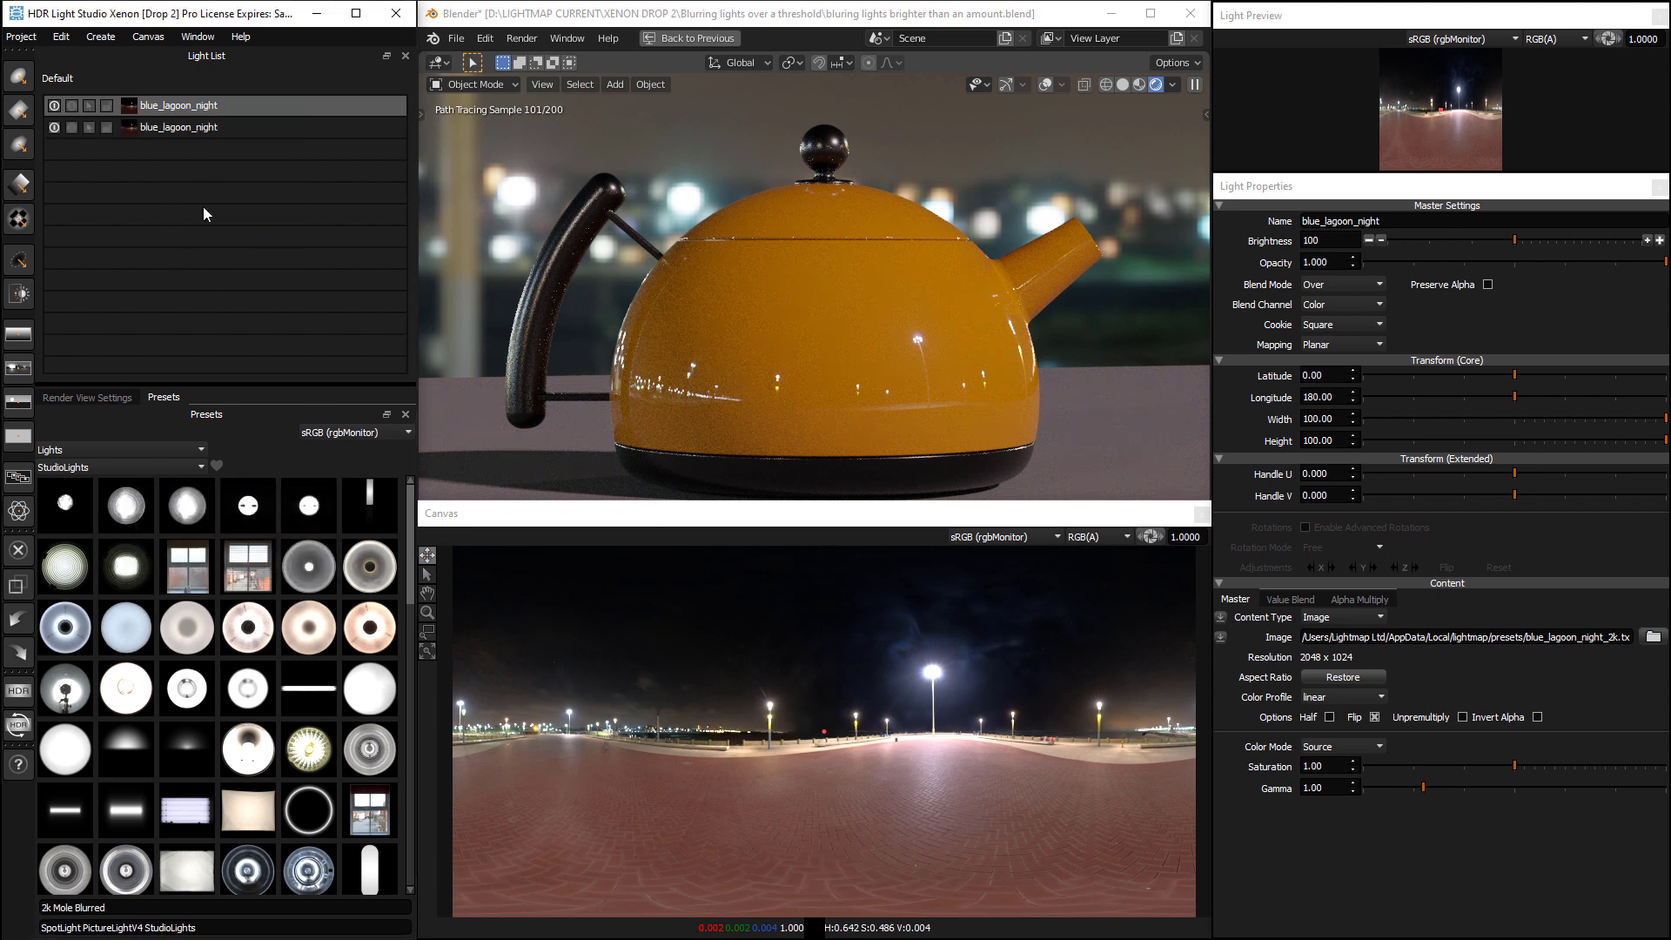
Step: Merge the upper blue_lagoon_night copy to a composite light and switch the composite off
right_click(272, 105)
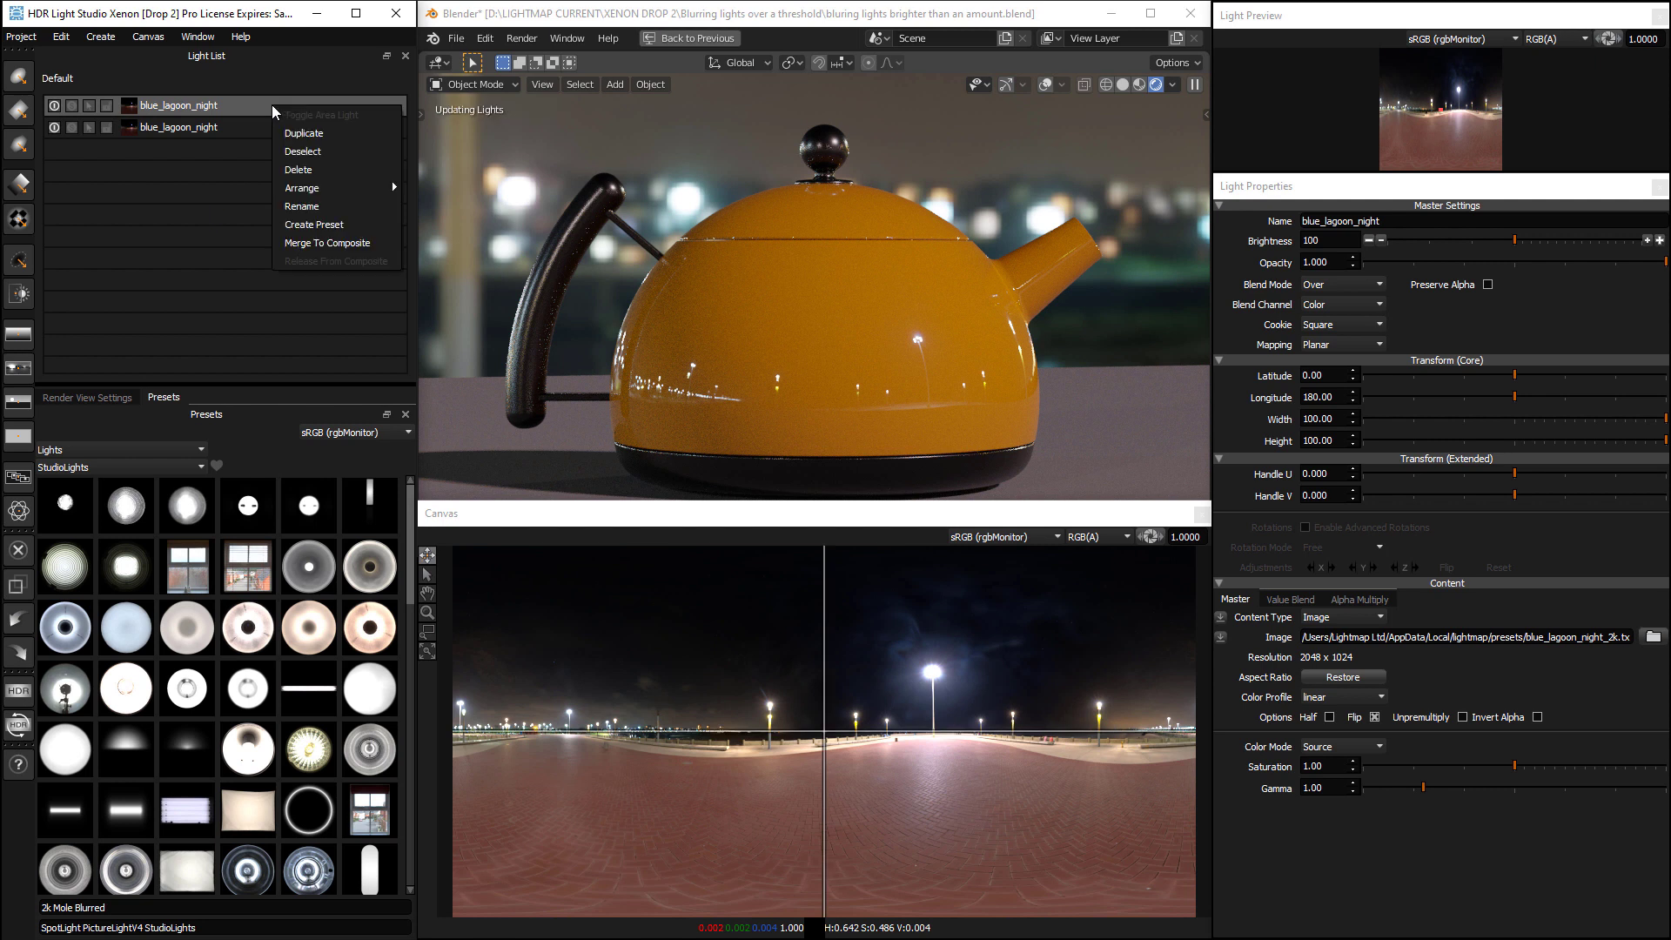
left_click(331, 243)
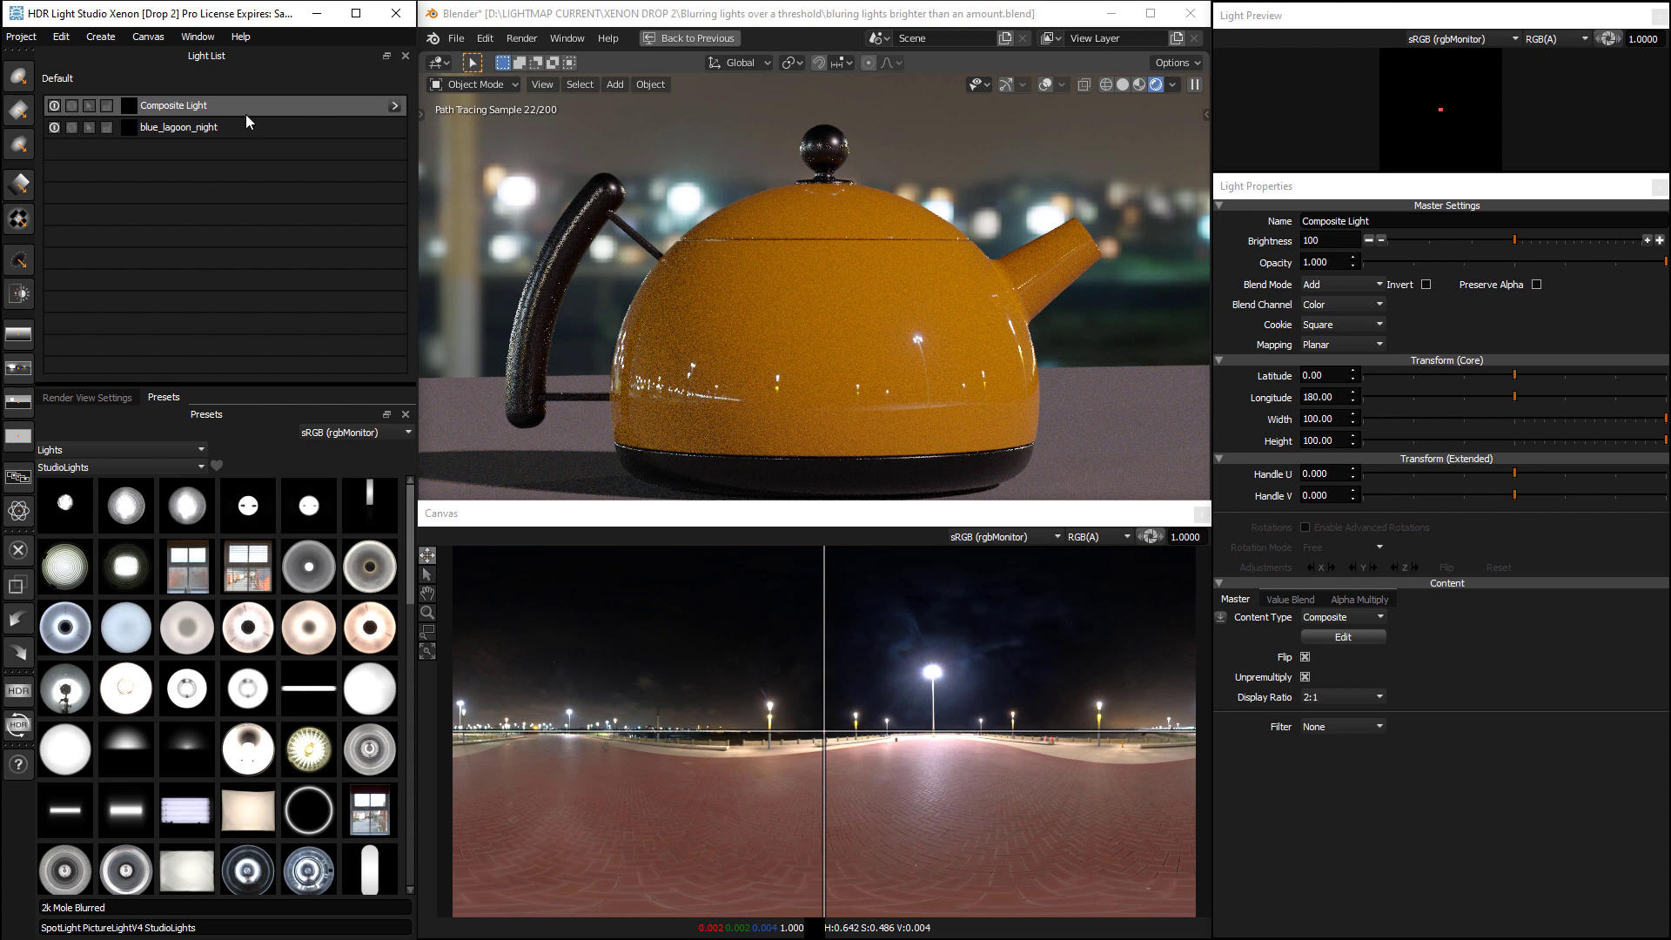
left_click(54, 105)
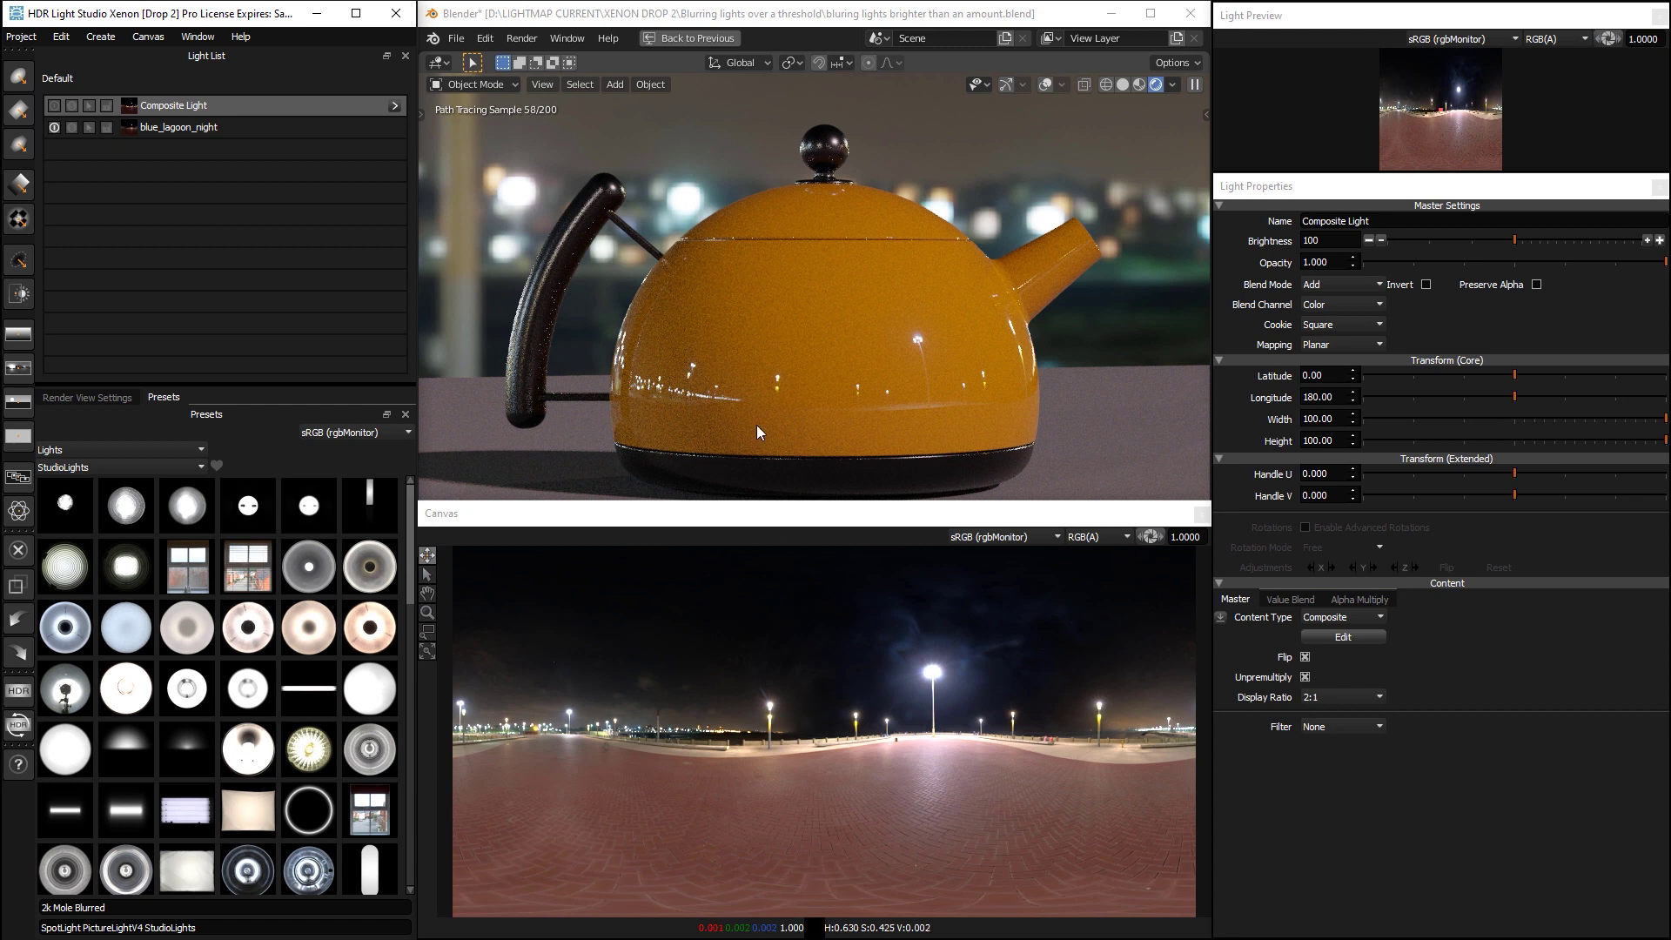
Step: Add a flat background light and place it between the Composite Light and blue_lagoon_night
left_click(177, 128)
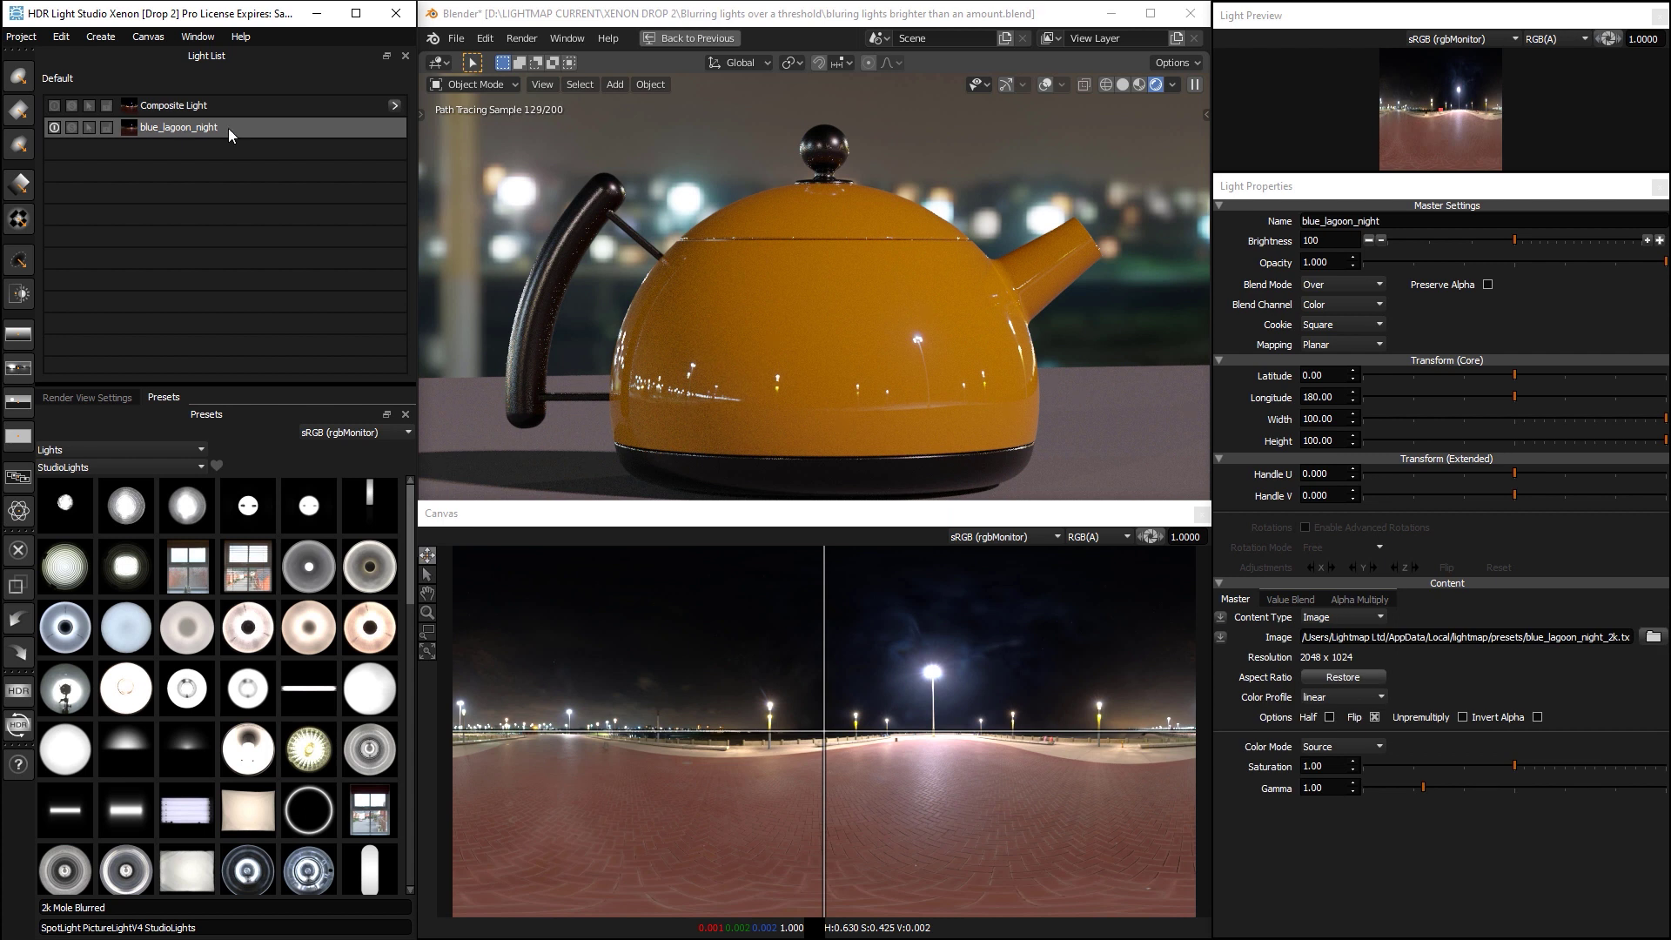
left_click(16, 440)
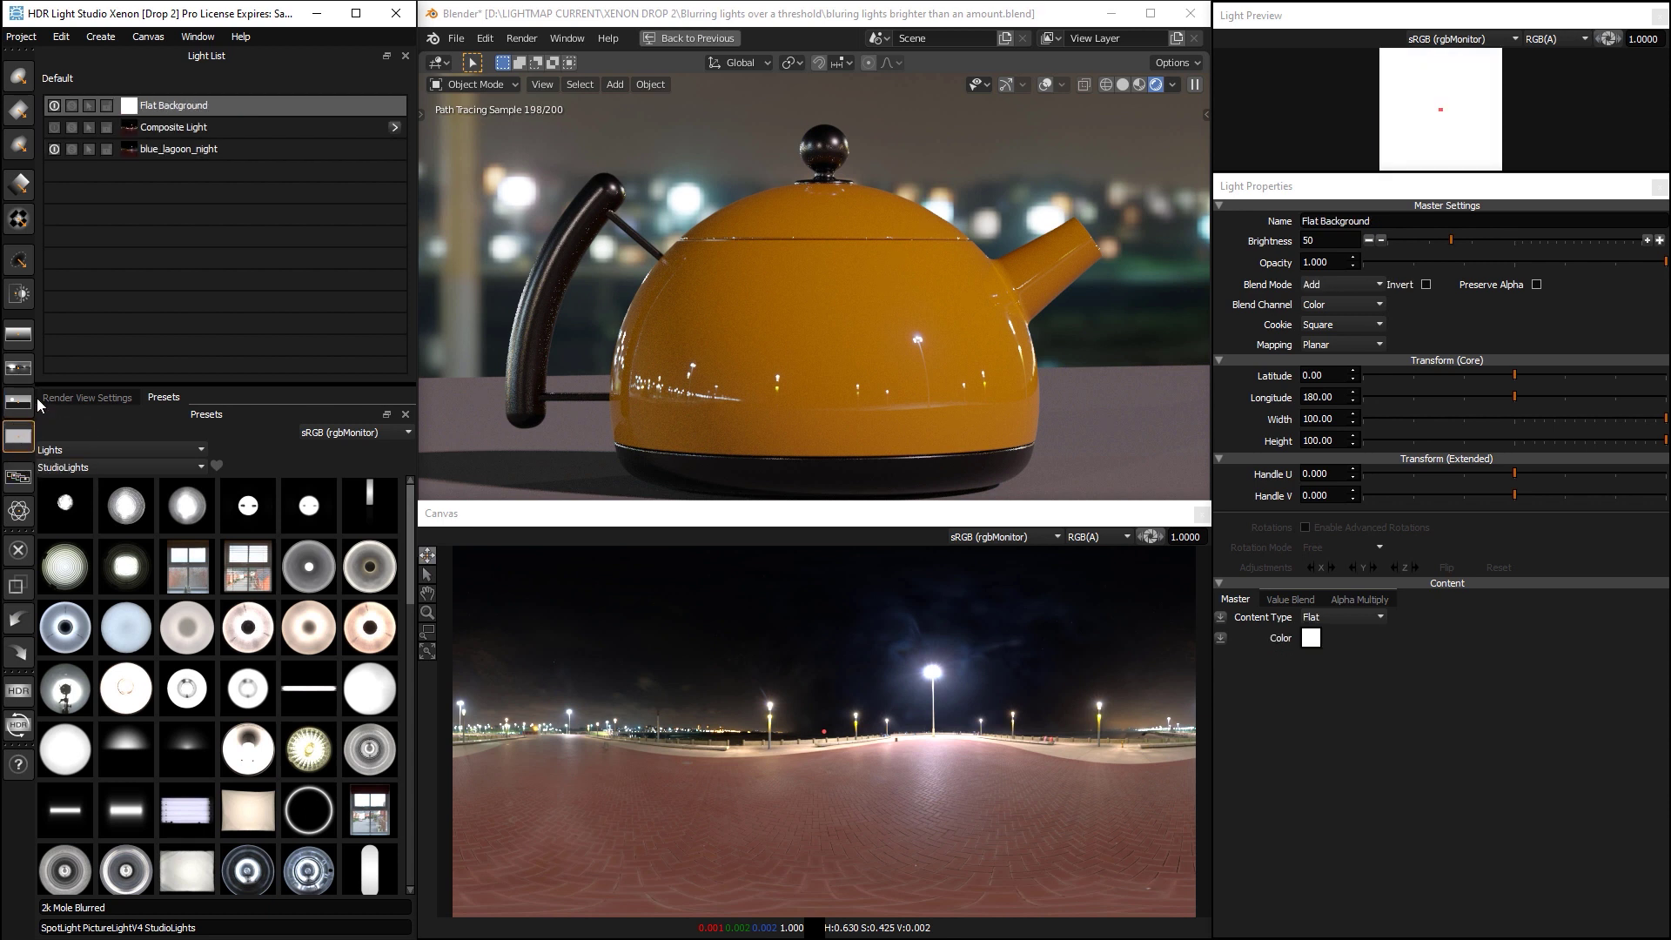
left_click_drag(216, 104, 179, 132)
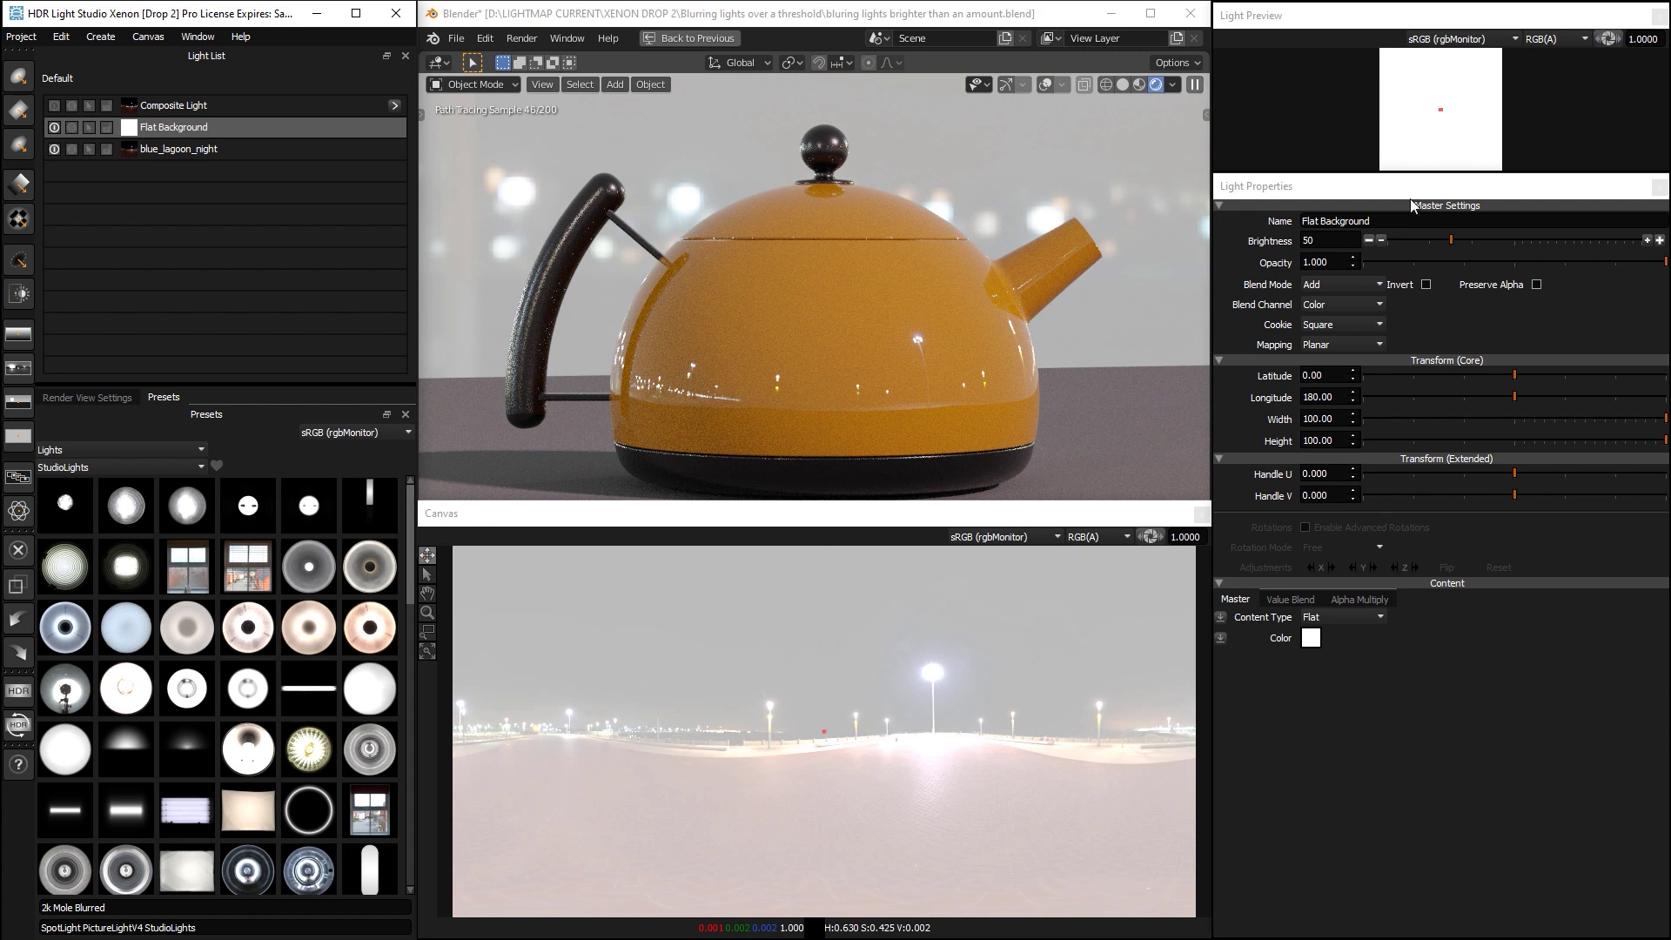
Step: Set the Flat Background's blend mode to Low Pass and its brightness to 150
left_click(1351, 286)
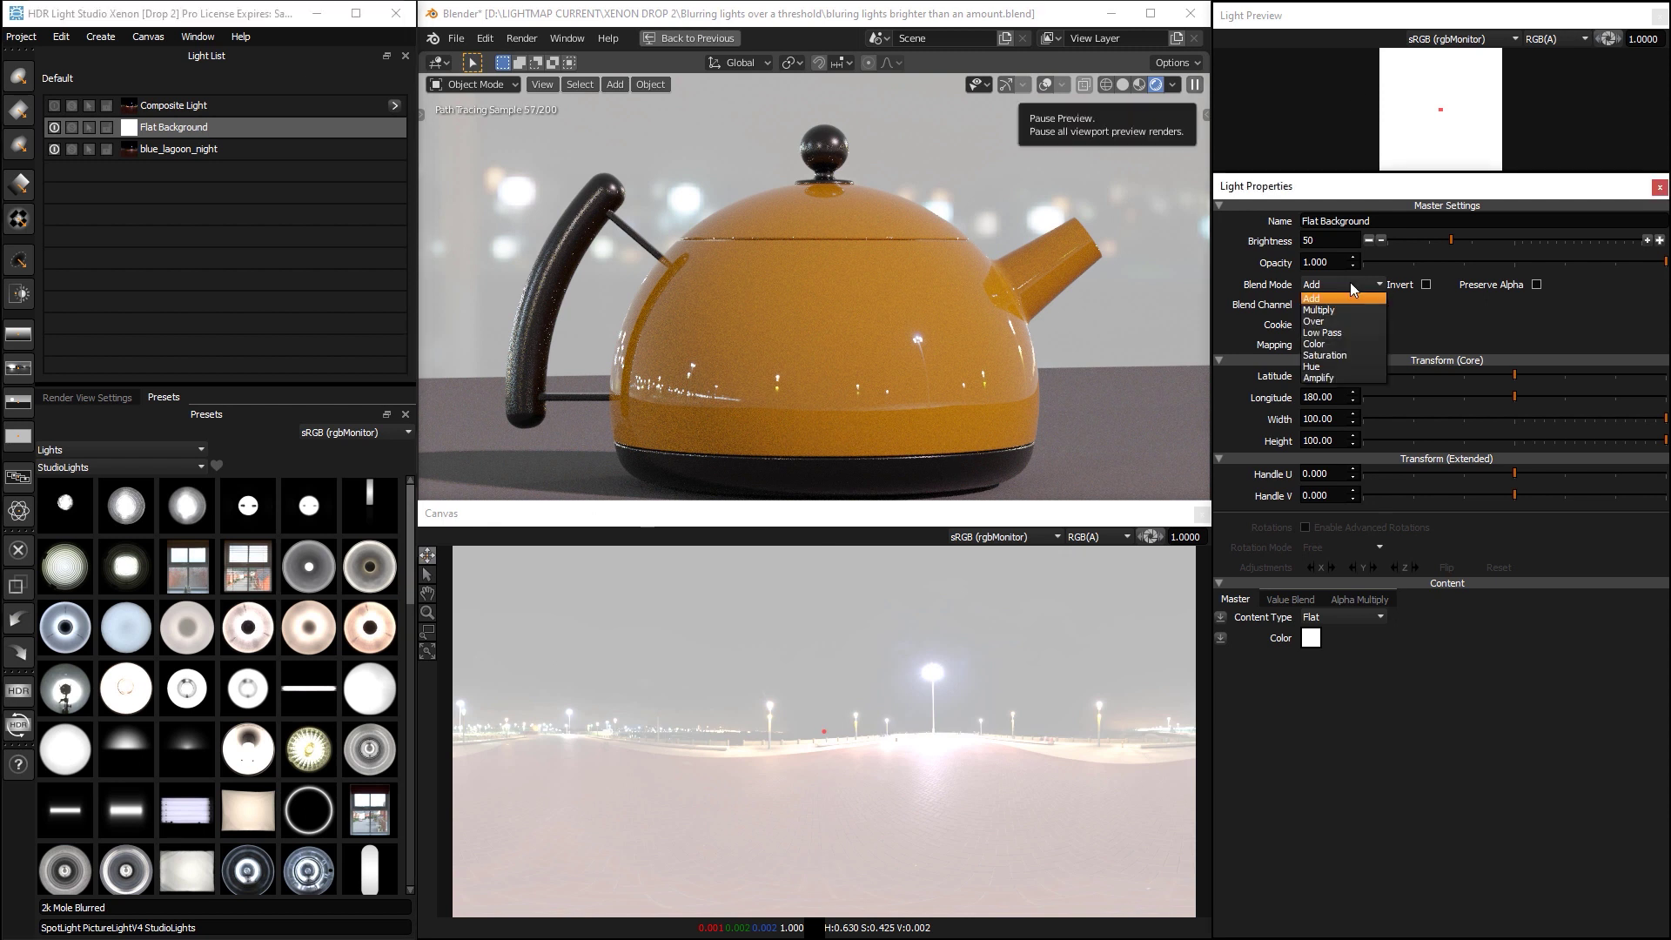
left_click(1336, 332)
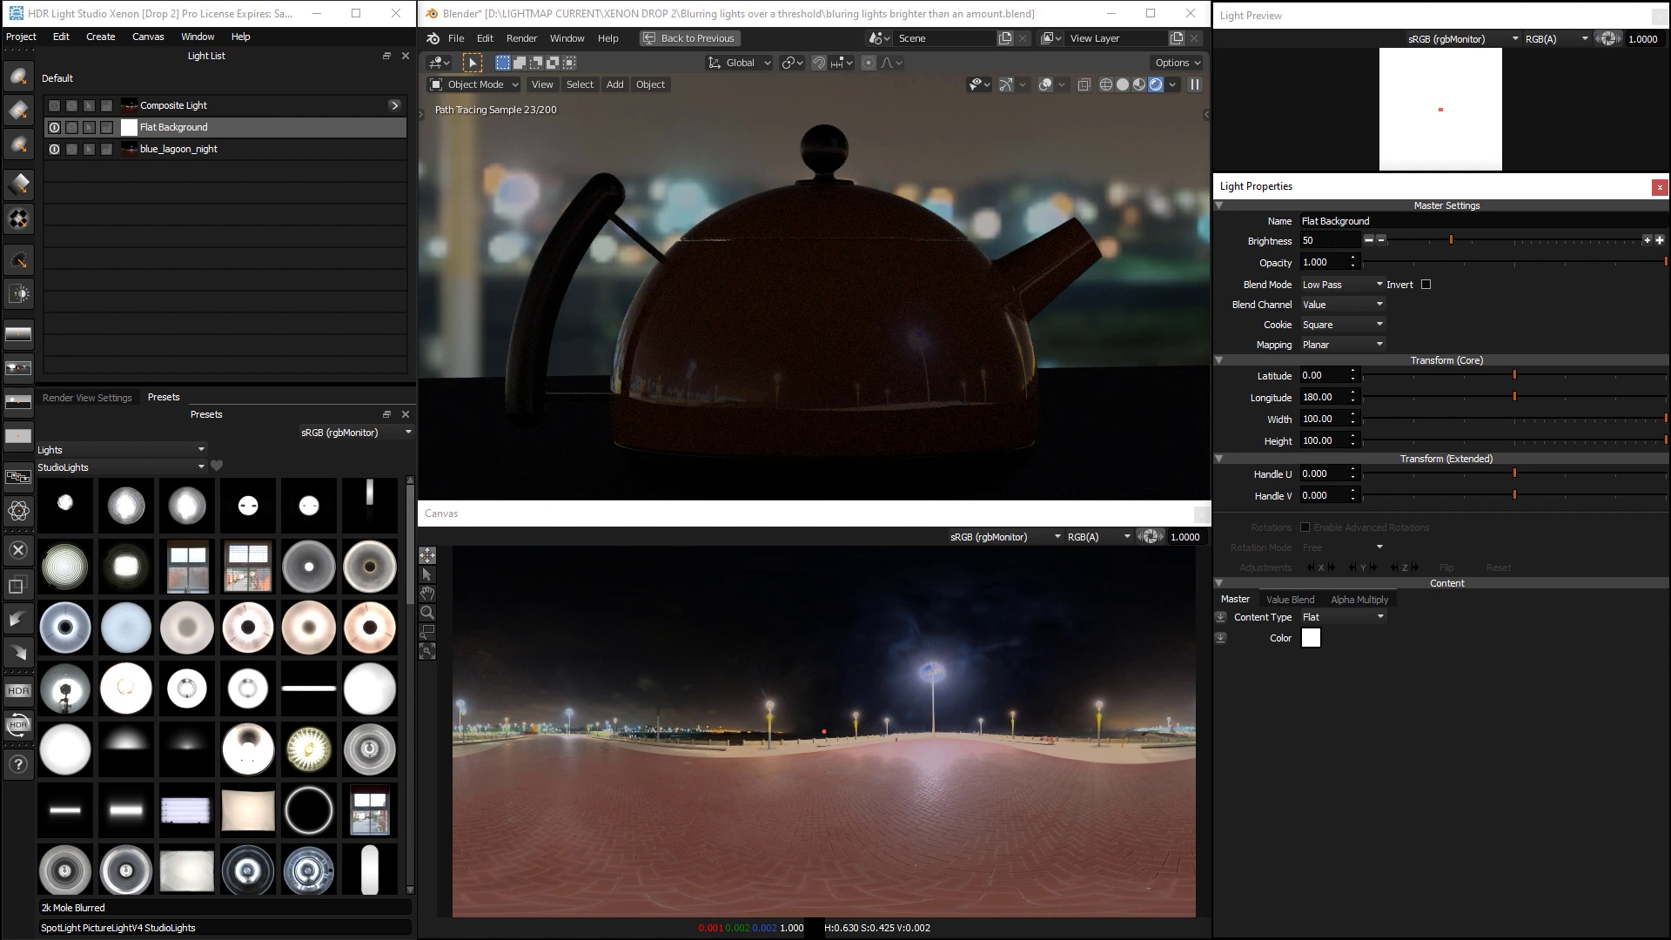
left_click_drag(1326, 241, 1282, 237)
type("150")
key("Return")
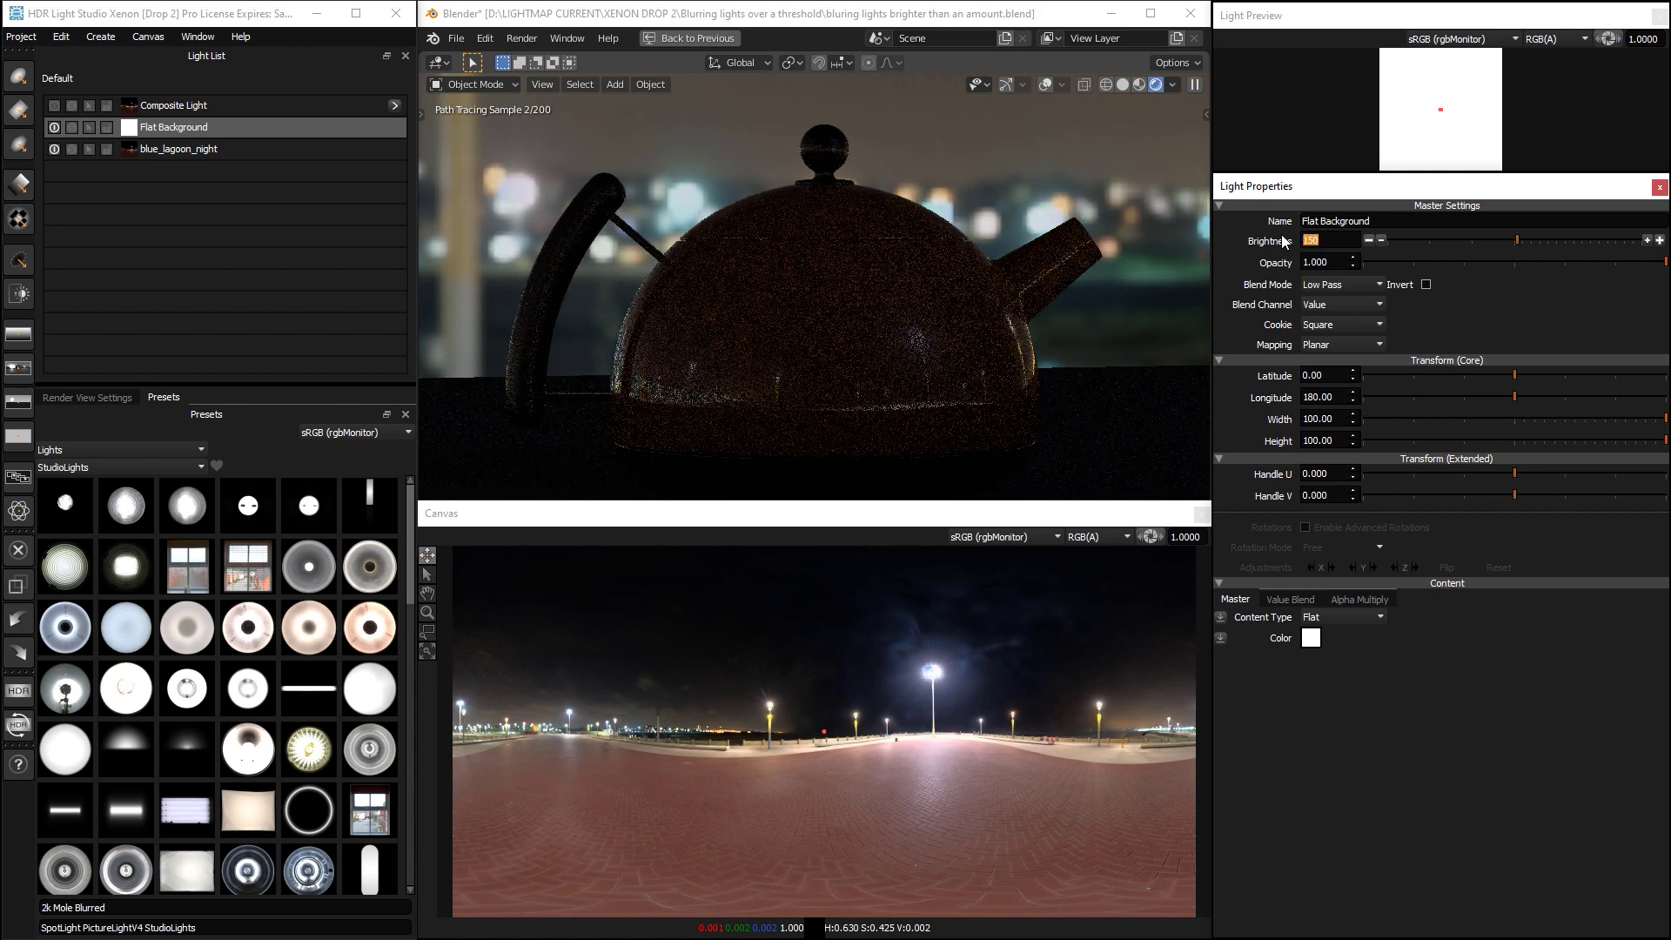
Step: Compare the bright lamps at lowered canvas exposure with the Flat Background off and on, and reset the exposure to 1.0000
mouse_move(1148, 538)
left_mouse_down()
mouse_move(1113, 541)
mouse_move(1147, 539)
left_mouse_up()
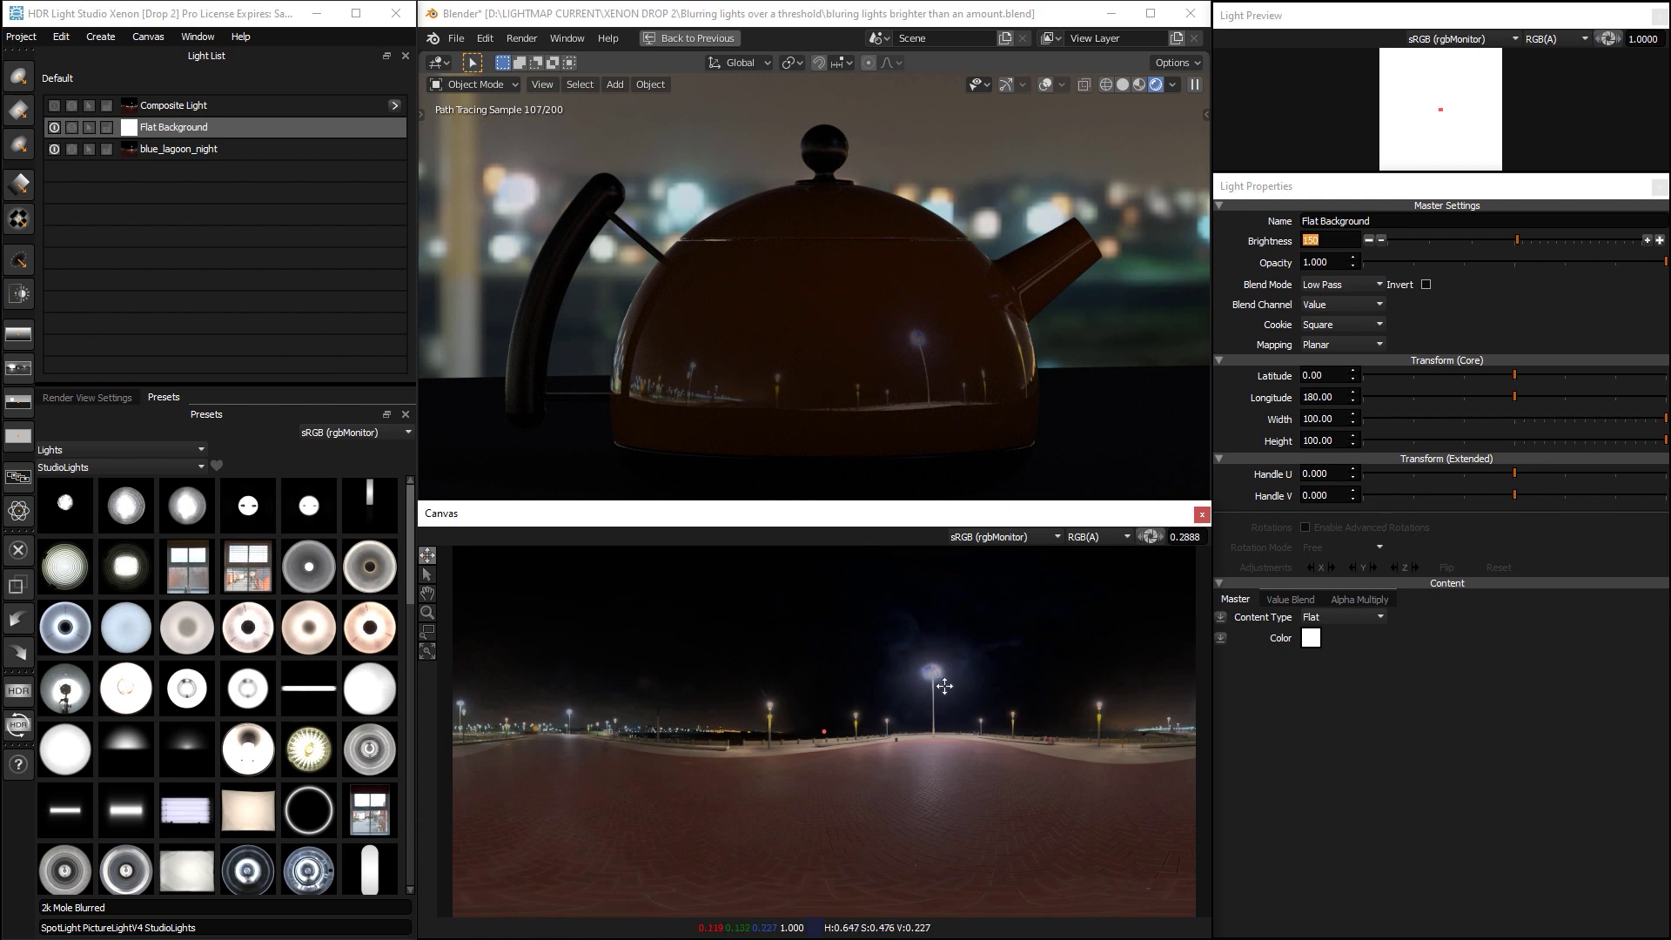
left_click_drag(1145, 538, 1148, 541)
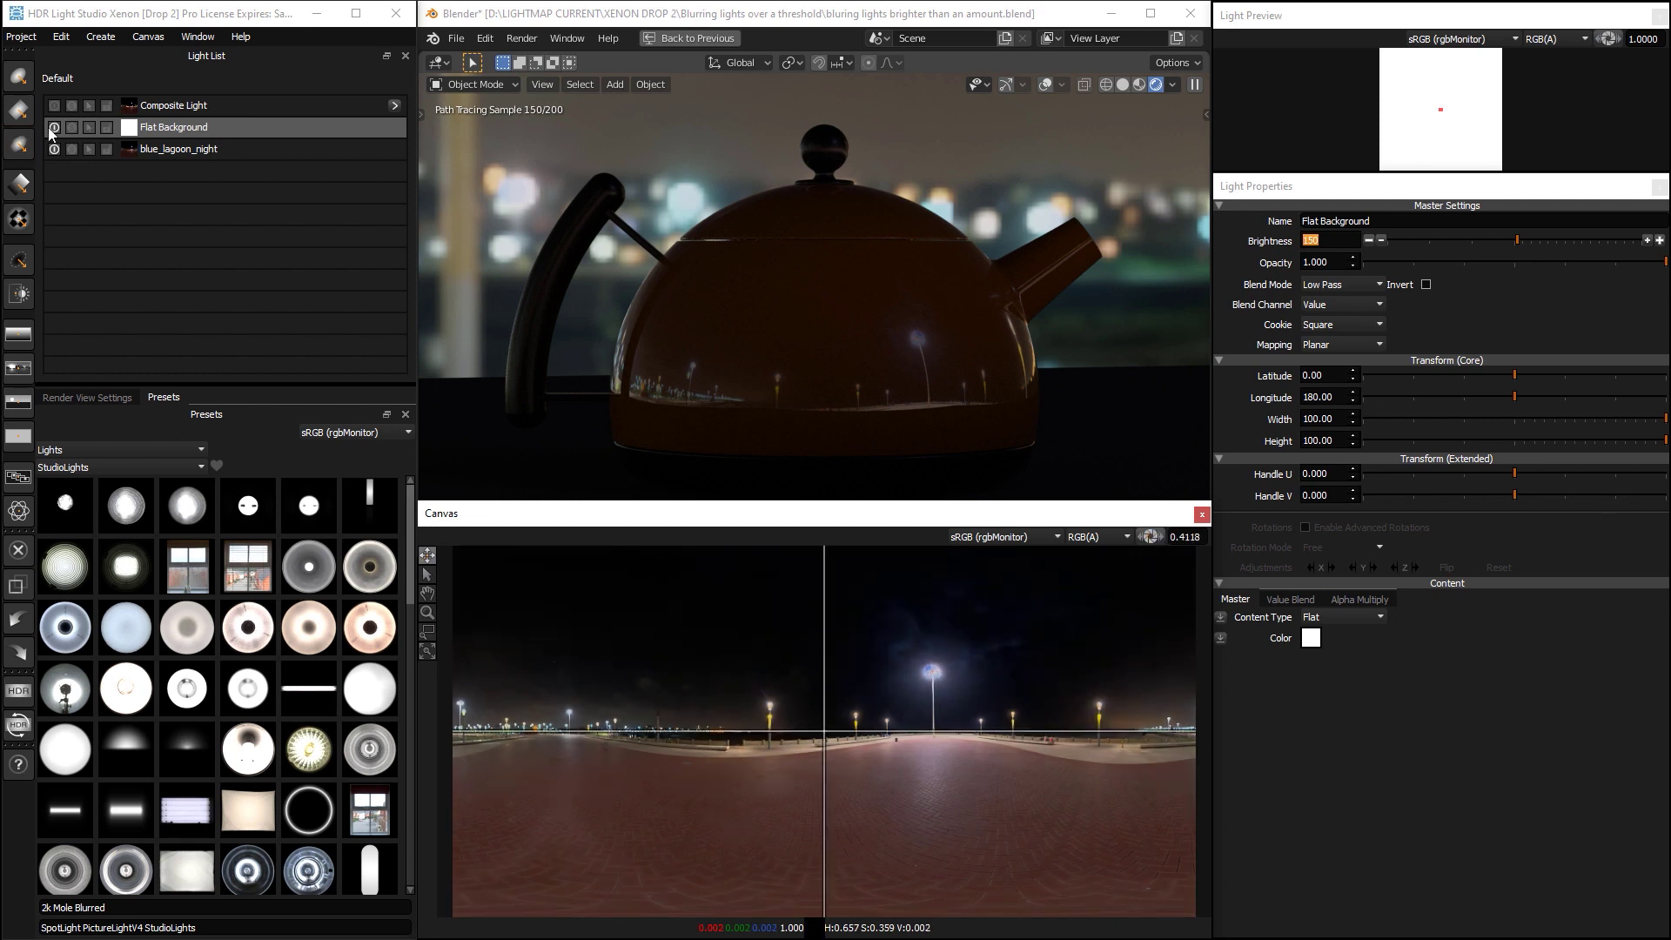
mouse_move(1149, 539)
left_mouse_down()
mouse_move(1091, 541)
mouse_move(1150, 541)
left_mouse_up()
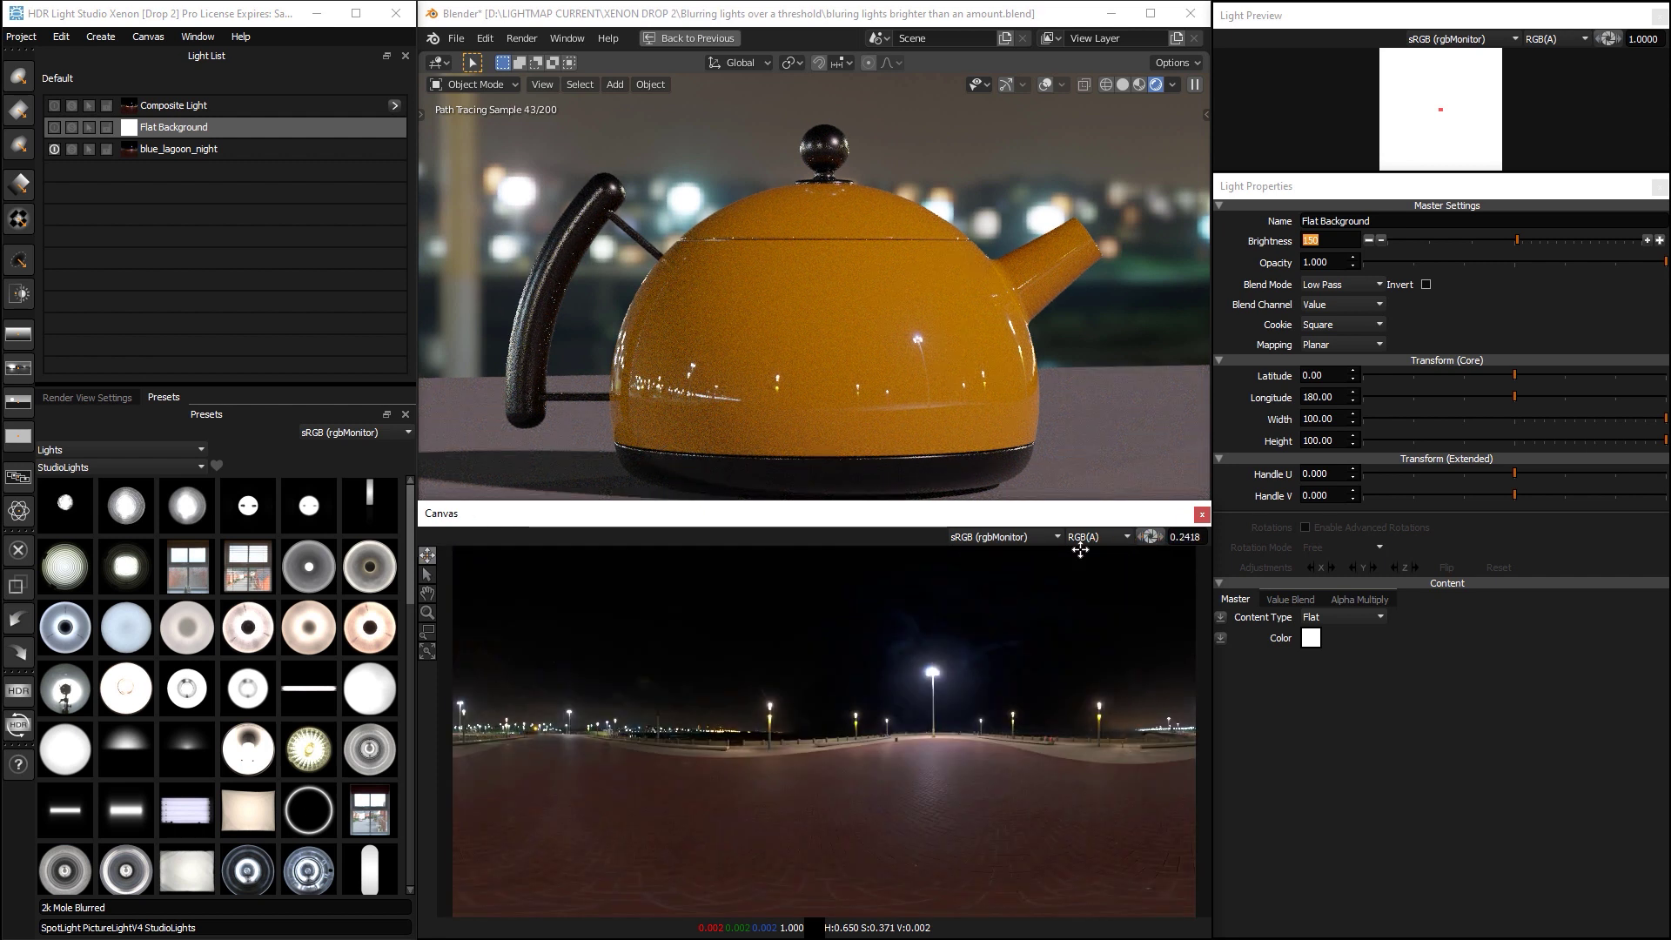
left_click(55, 128)
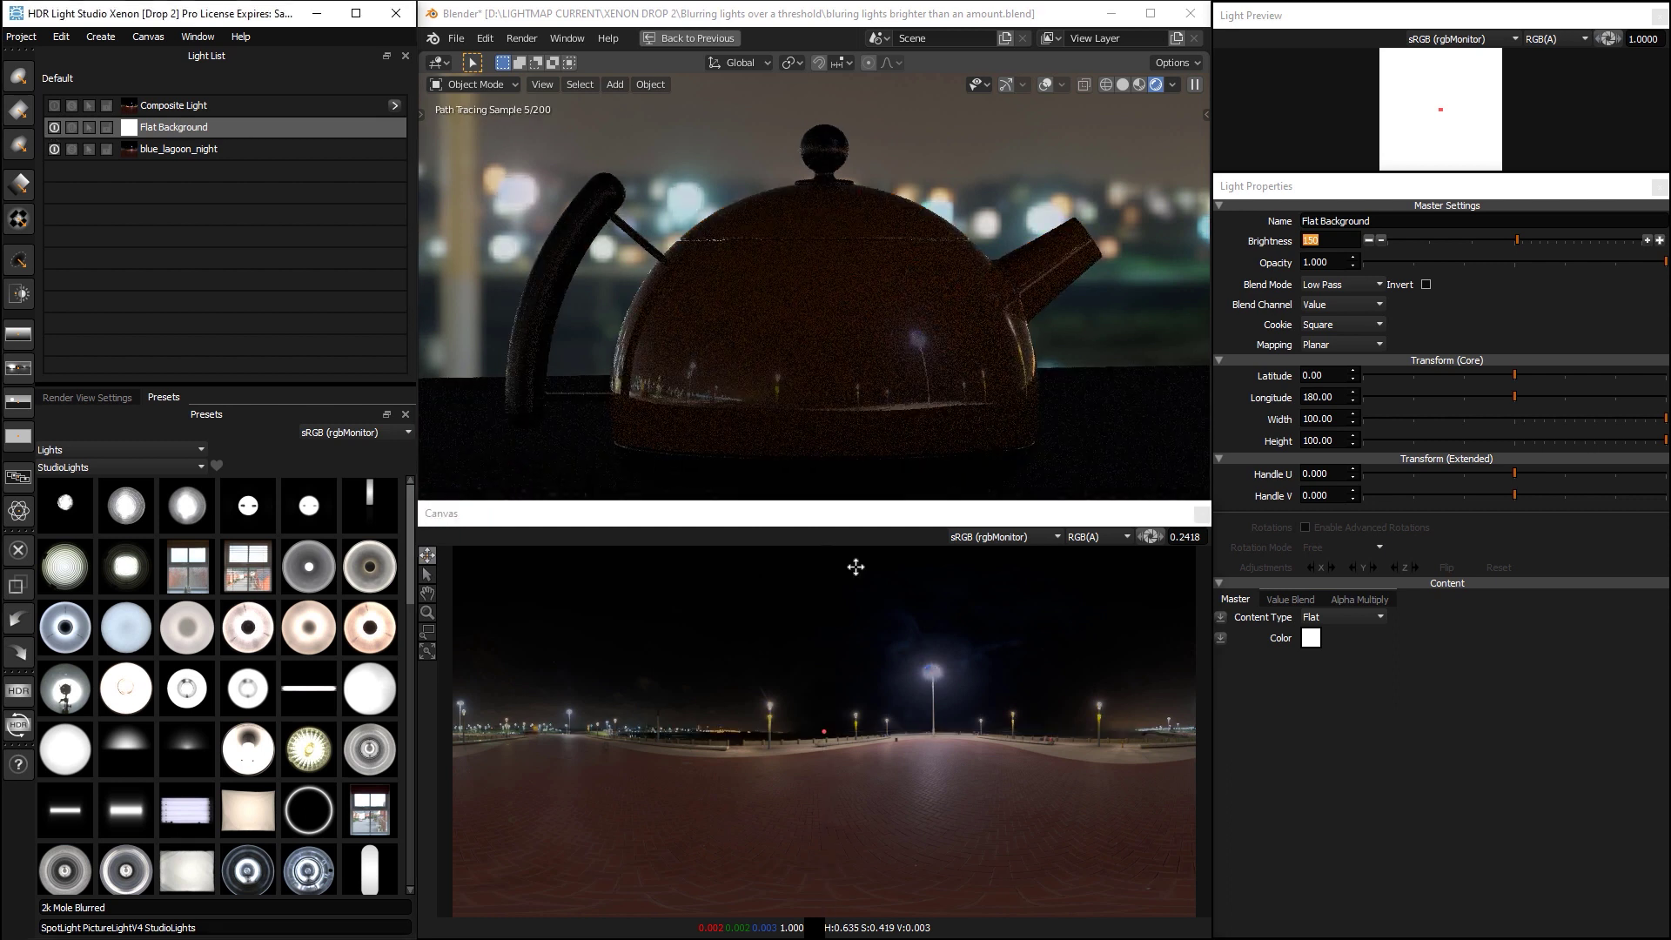
mouse_move(1148, 539)
left_mouse_down()
mouse_move(1166, 539)
mouse_move(1105, 540)
mouse_move(1145, 540)
left_mouse_up()
double_click(1147, 537)
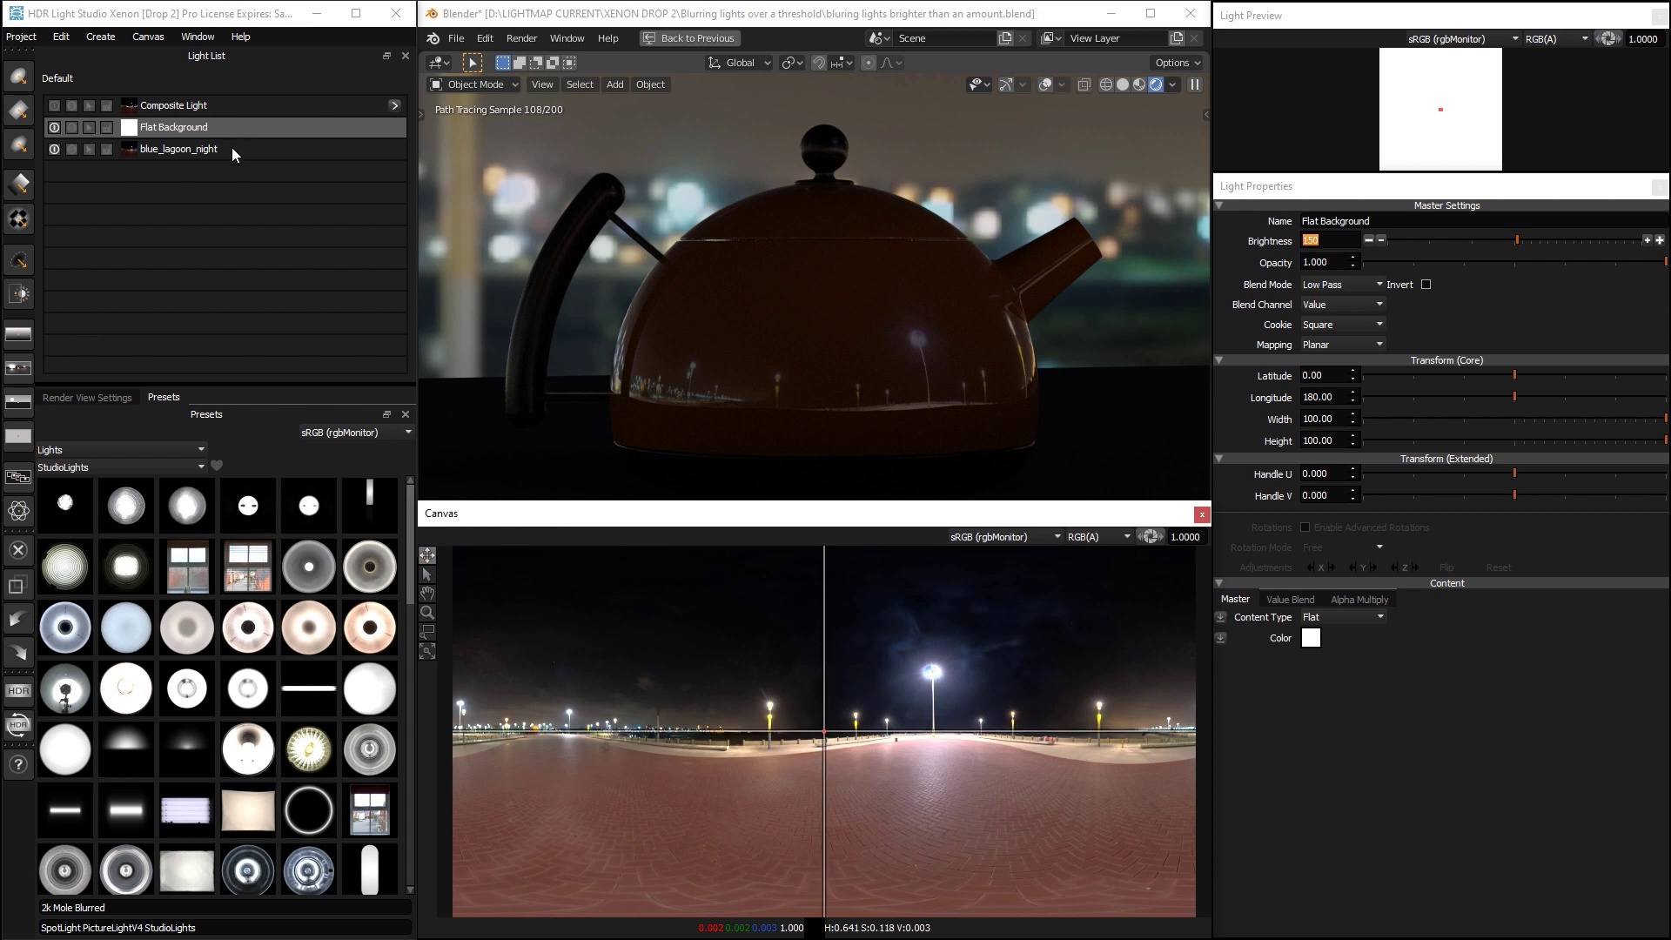
Step: Switch the Composite Light back on, open its contents and add a flat background above blue_lagoon_night
left_click(52, 105)
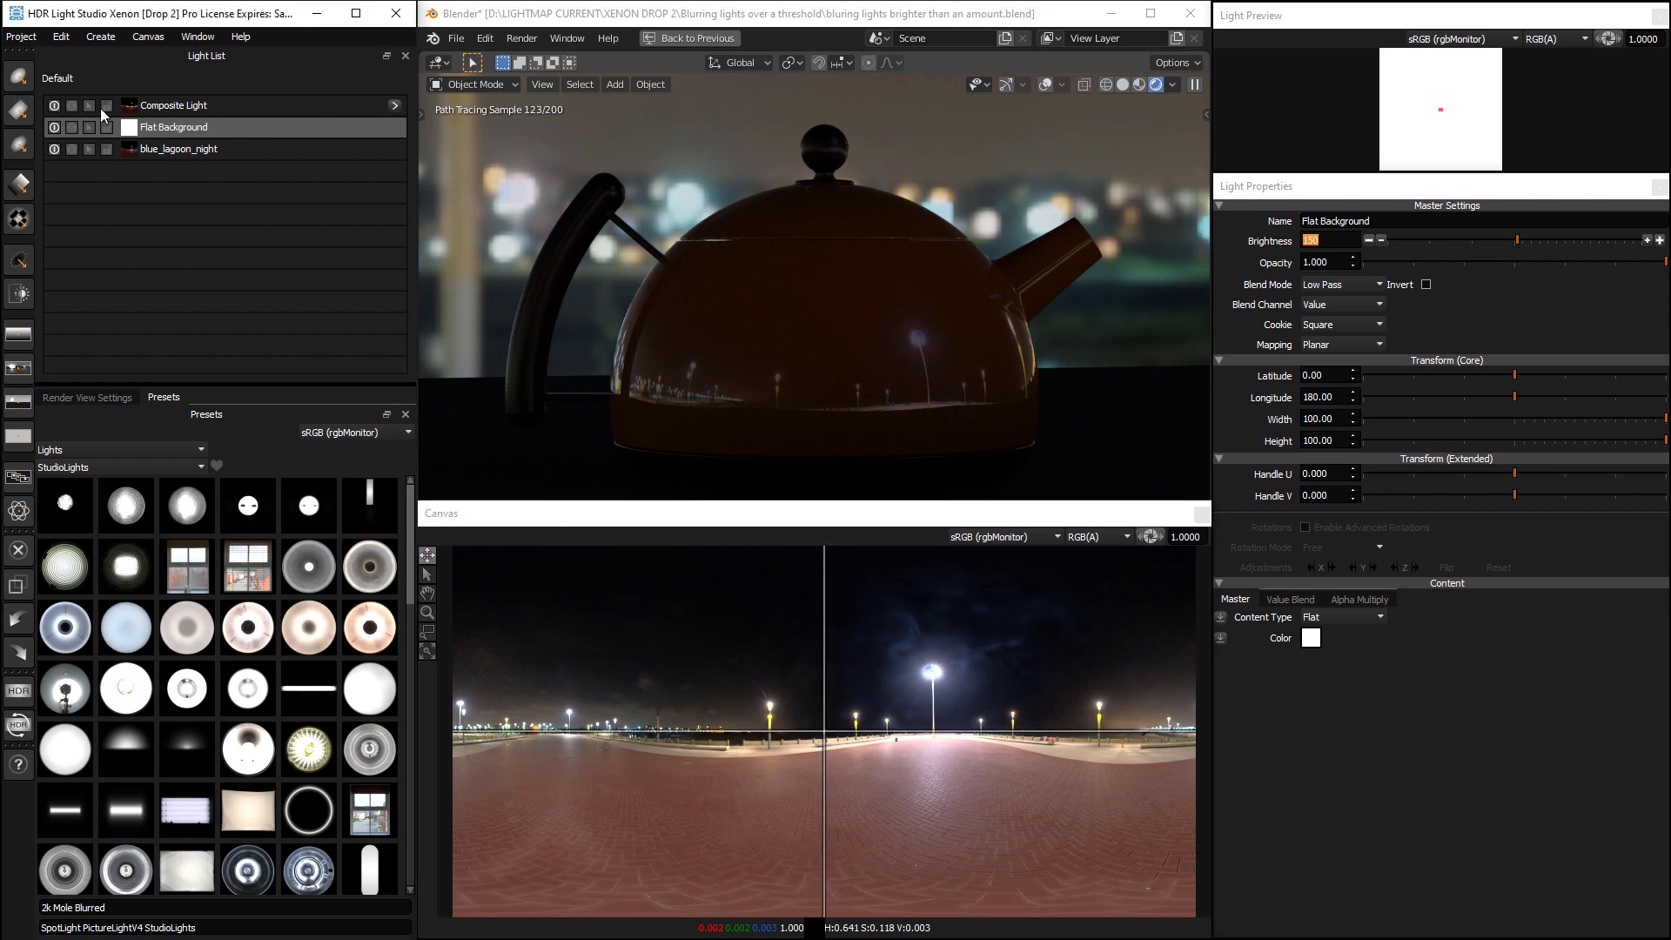
left_click(200, 108)
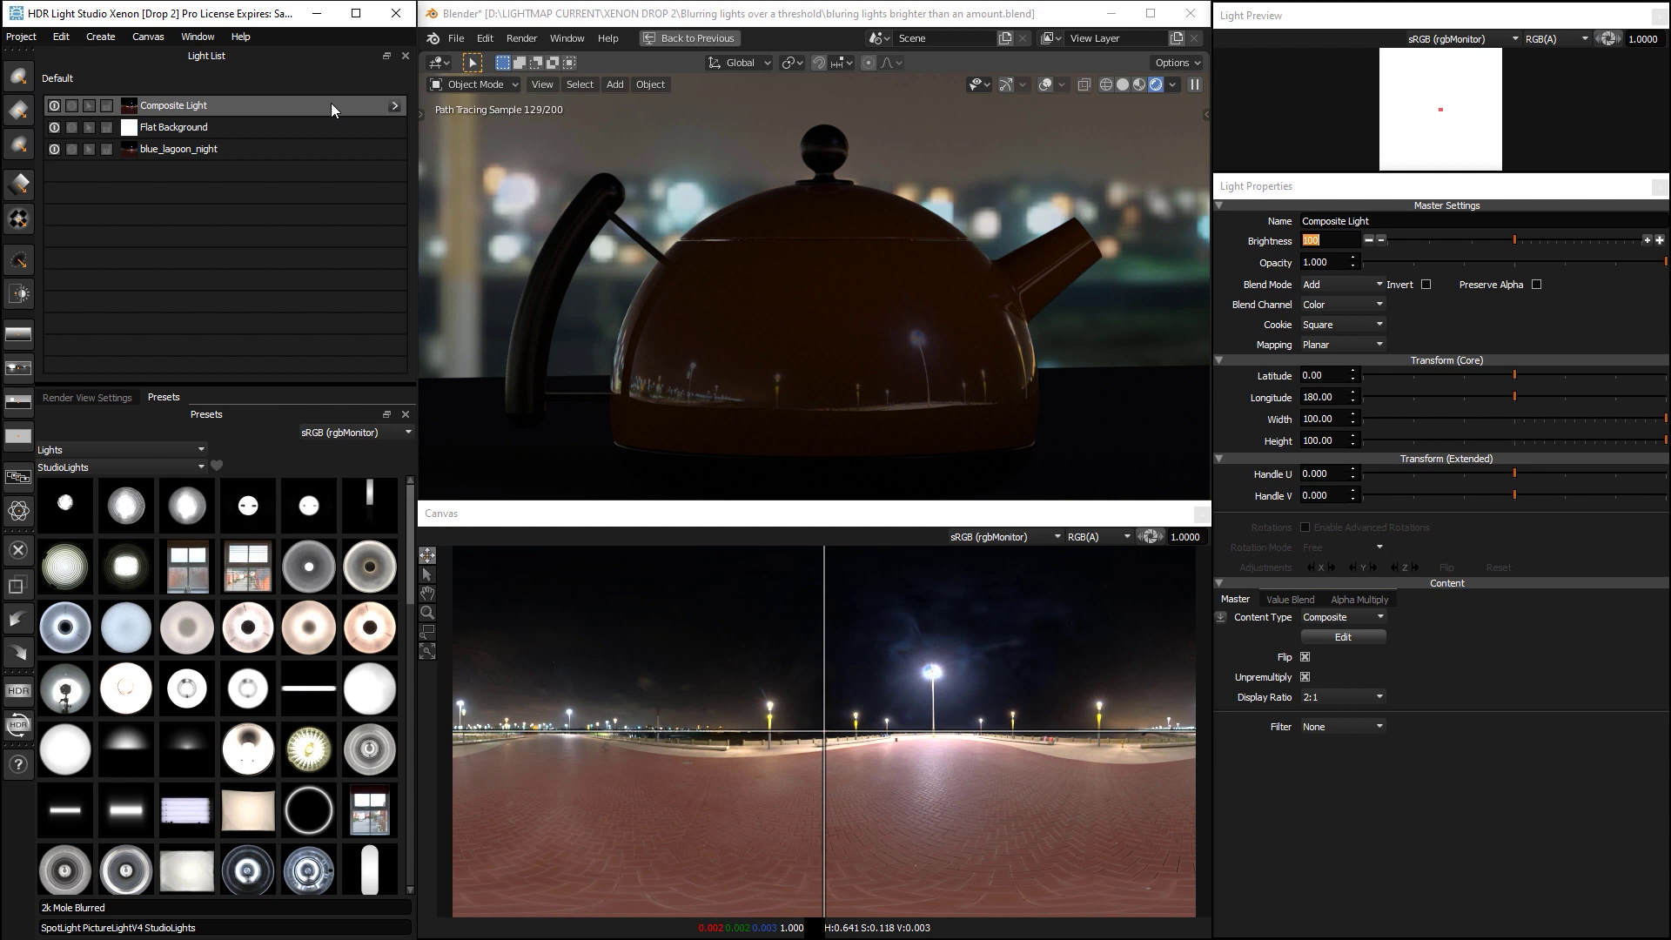
left_click(394, 105)
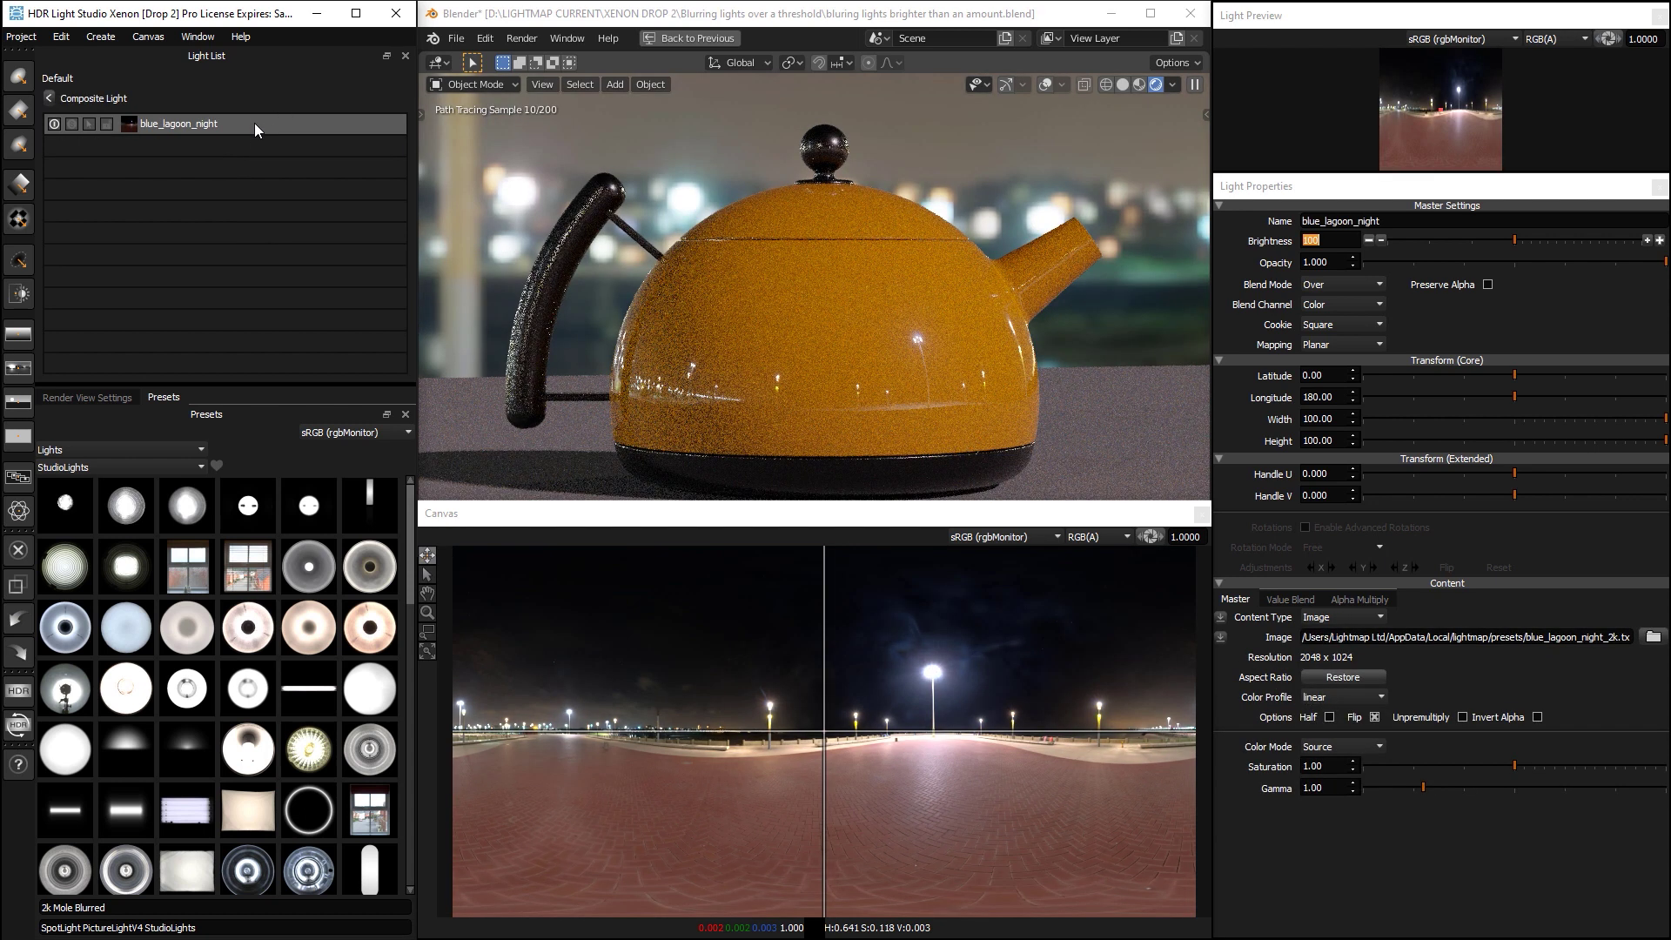
left_click(16, 440)
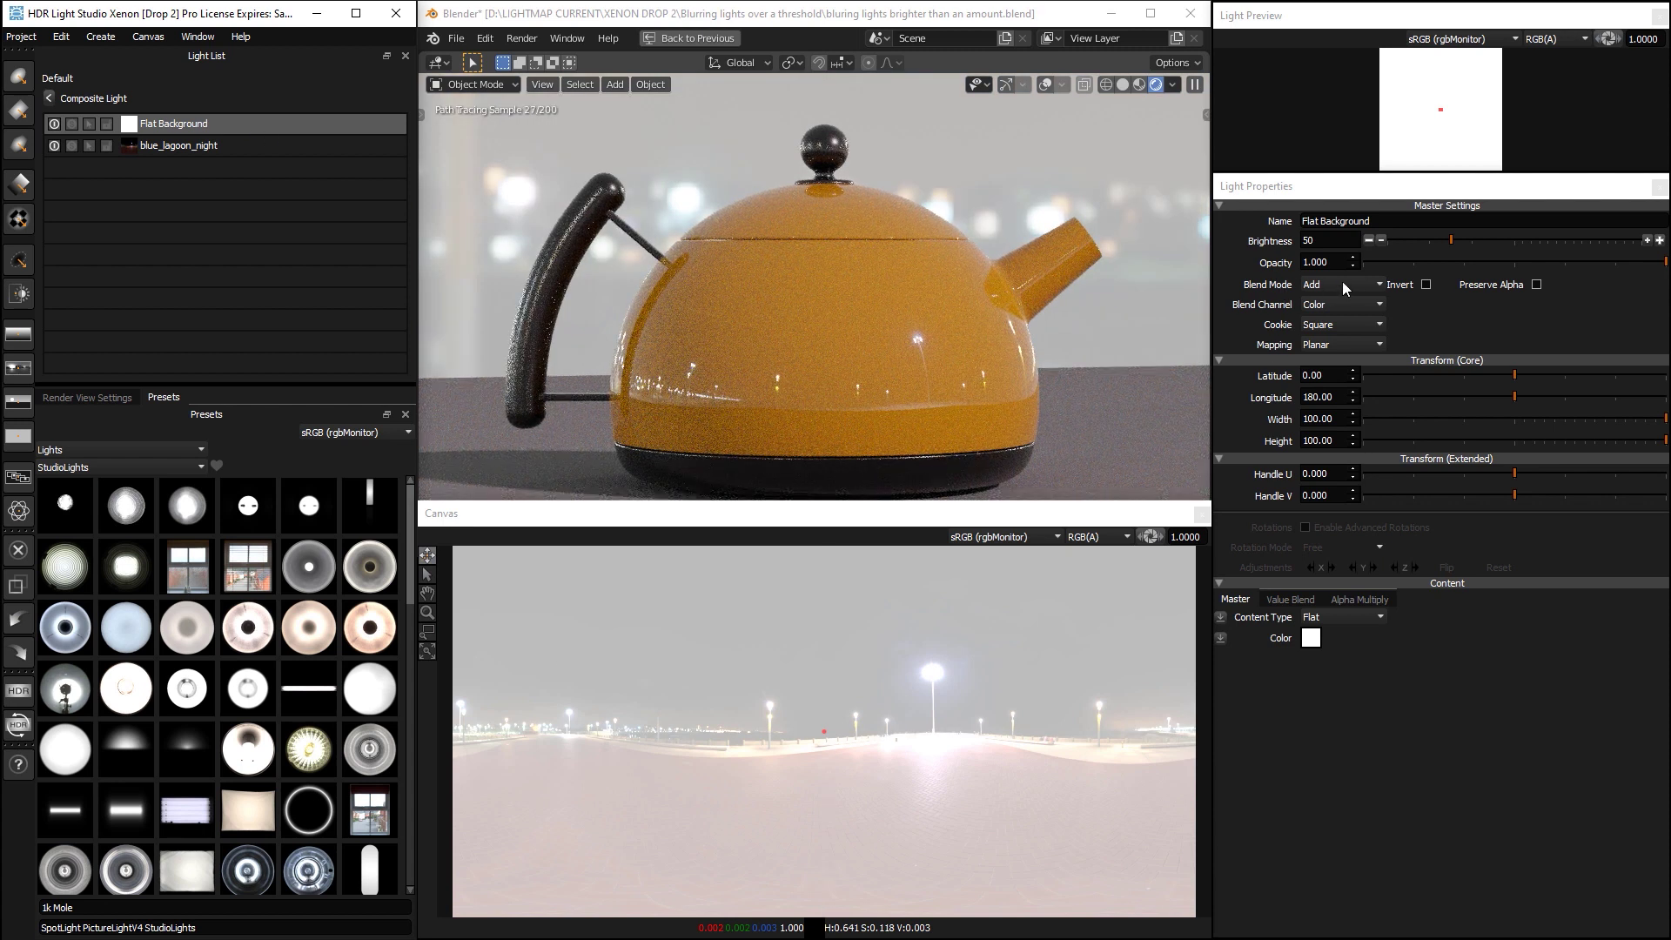
Step: Set the composite's Flat Background to inverted Add with Preserve Alpha, blend channel Value and brightness 150
left_click(1425, 285)
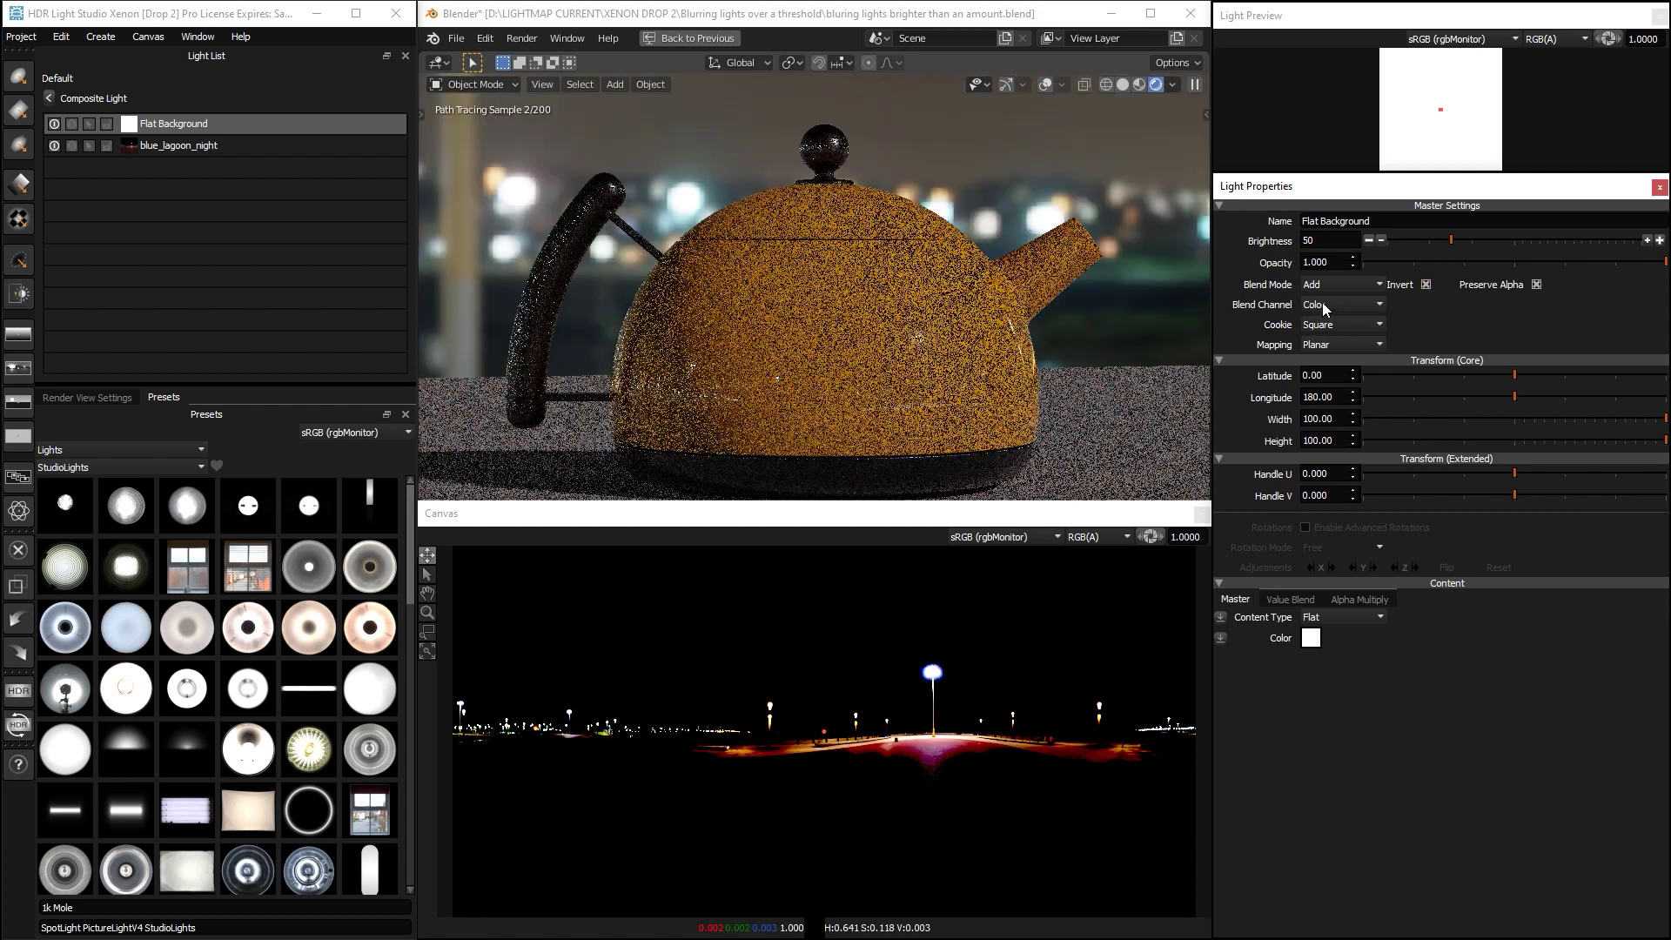
left_click(1322, 303)
left_click(1324, 330)
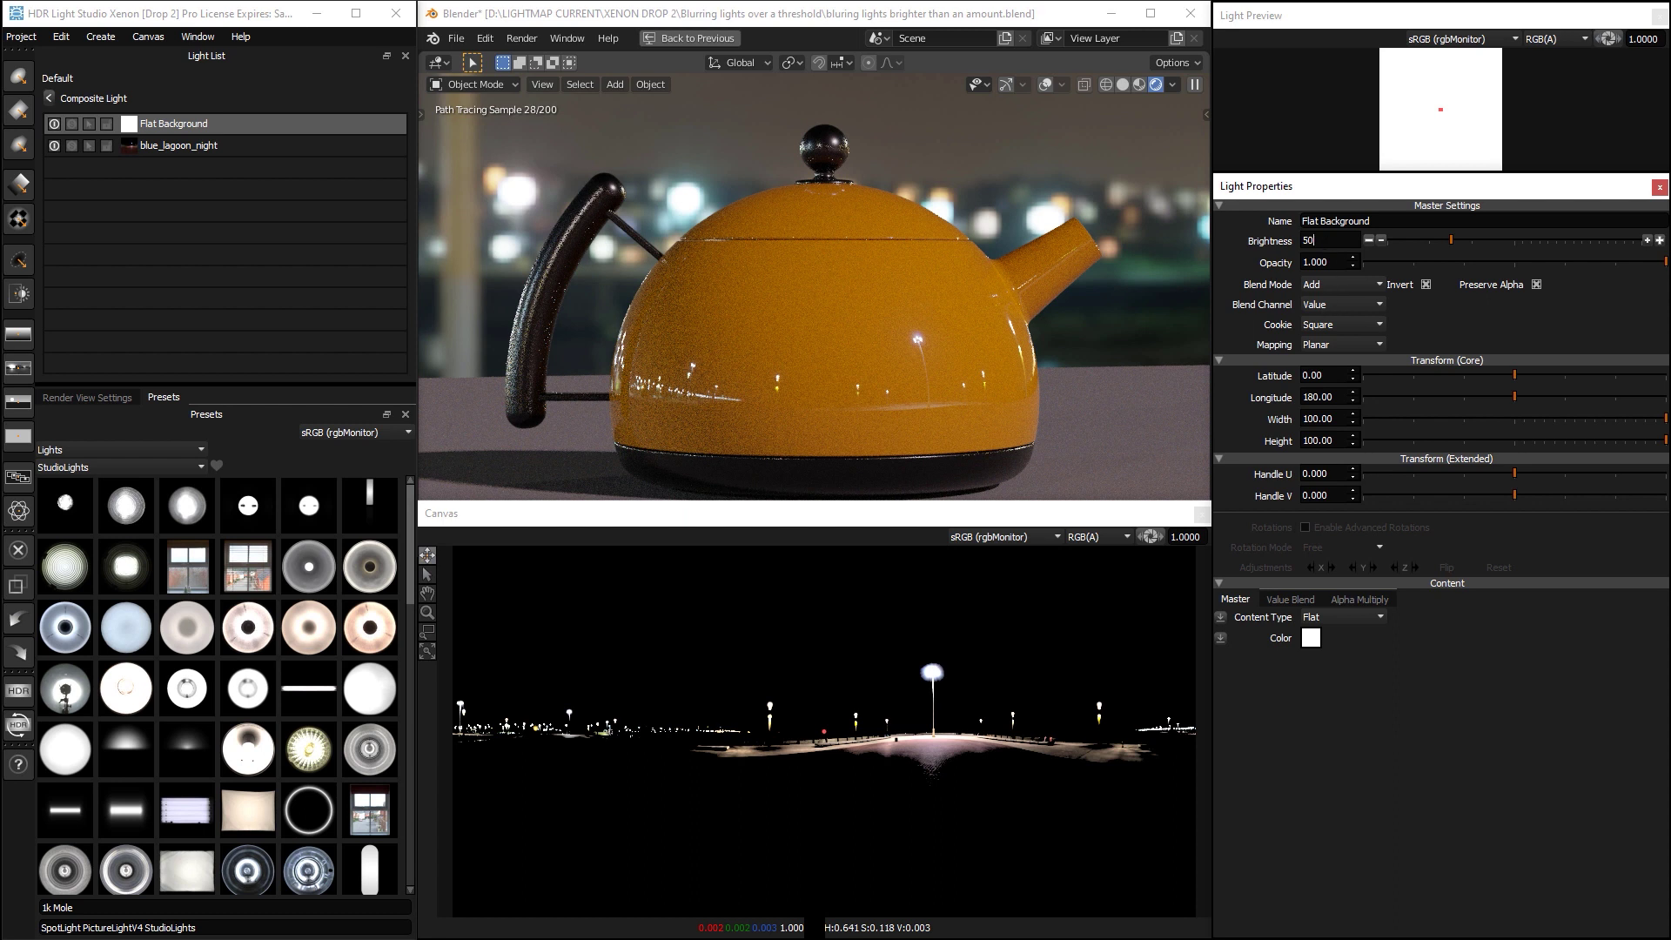
type("150")
key("Return")
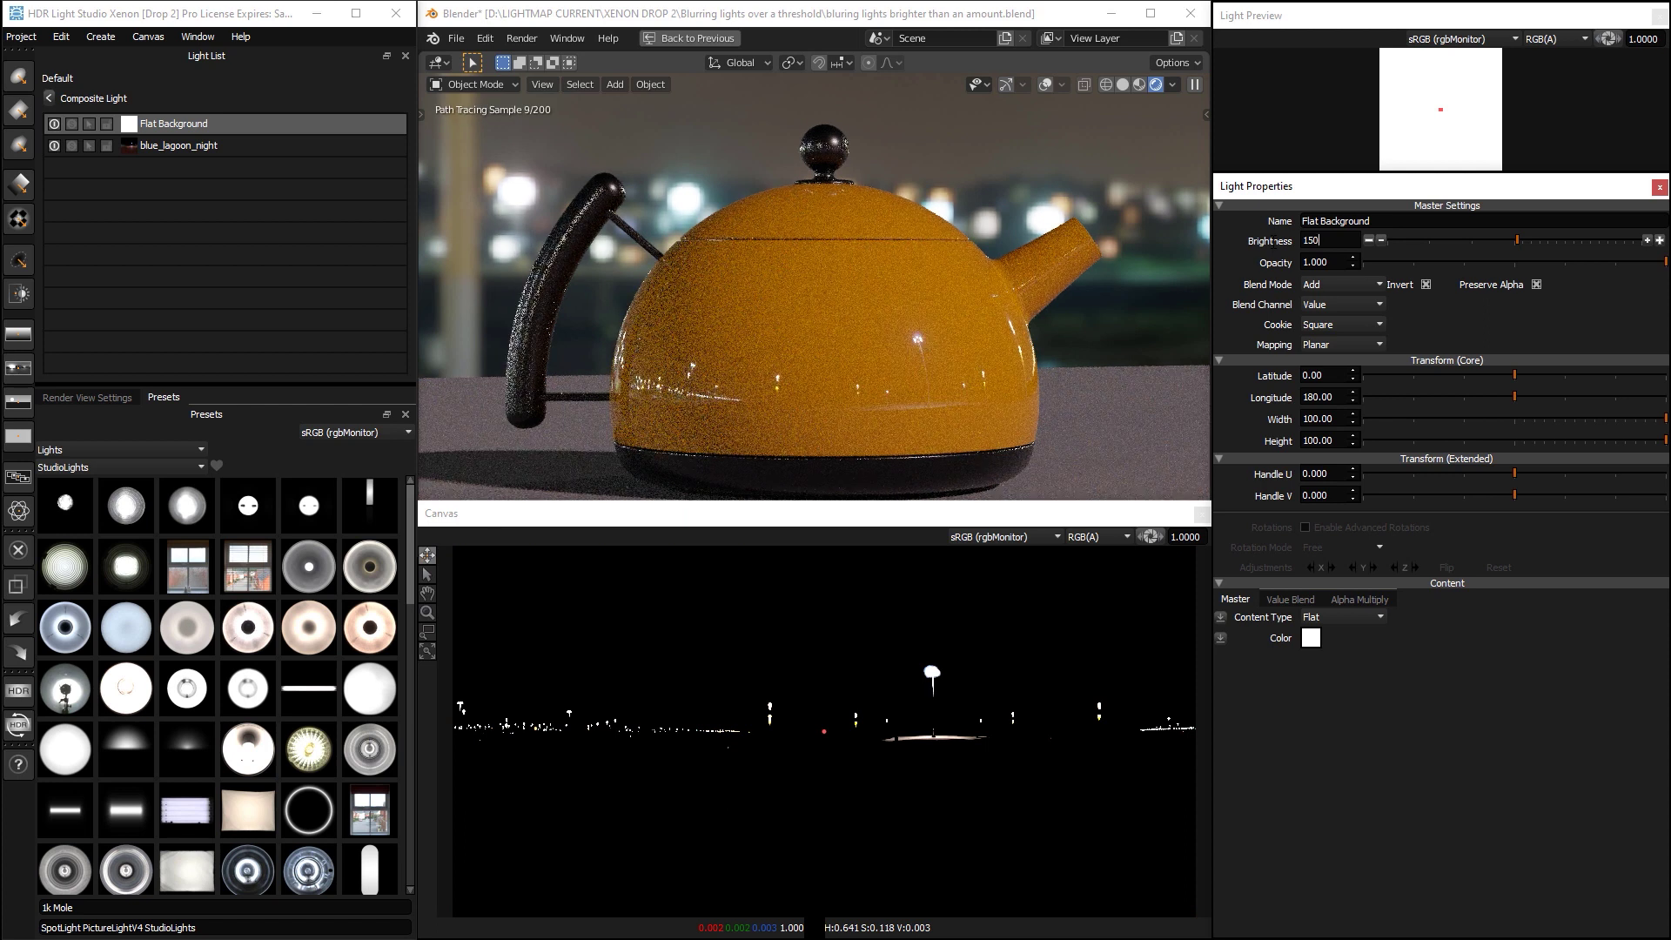
key("ctrl+a")
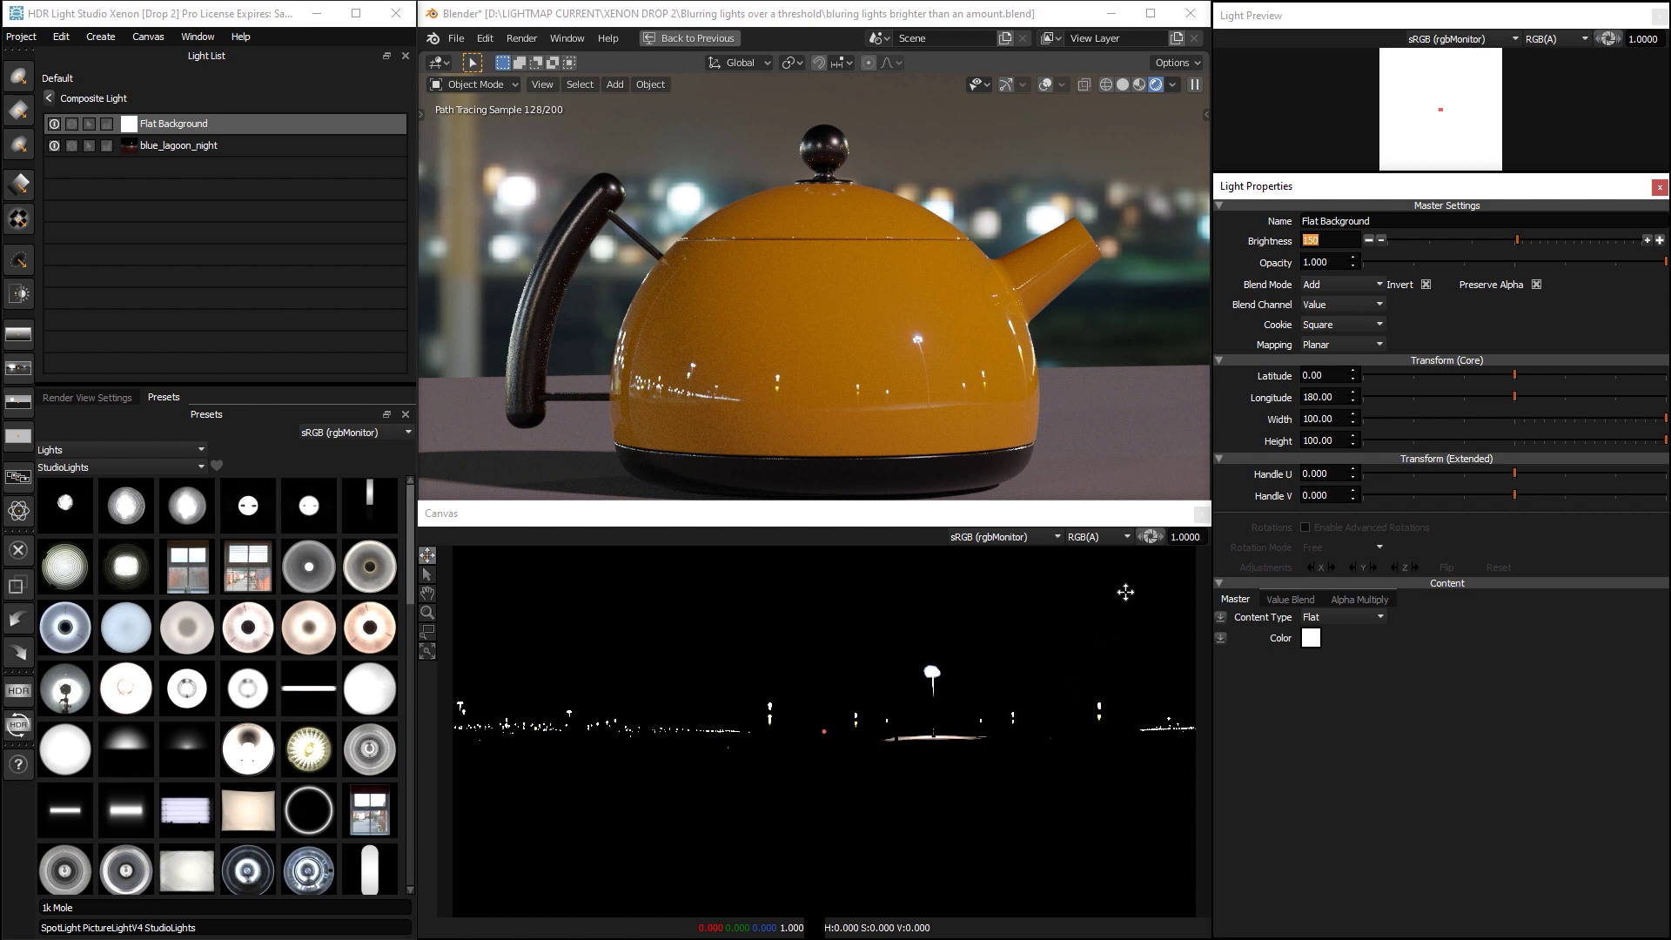
mouse_move(1149, 536)
left_mouse_down()
mouse_move(1079, 538)
mouse_move(1223, 532)
mouse_move(1098, 548)
mouse_move(1159, 547)
mouse_move(1110, 564)
mouse_move(1151, 541)
left_mouse_up()
left_click(1151, 541)
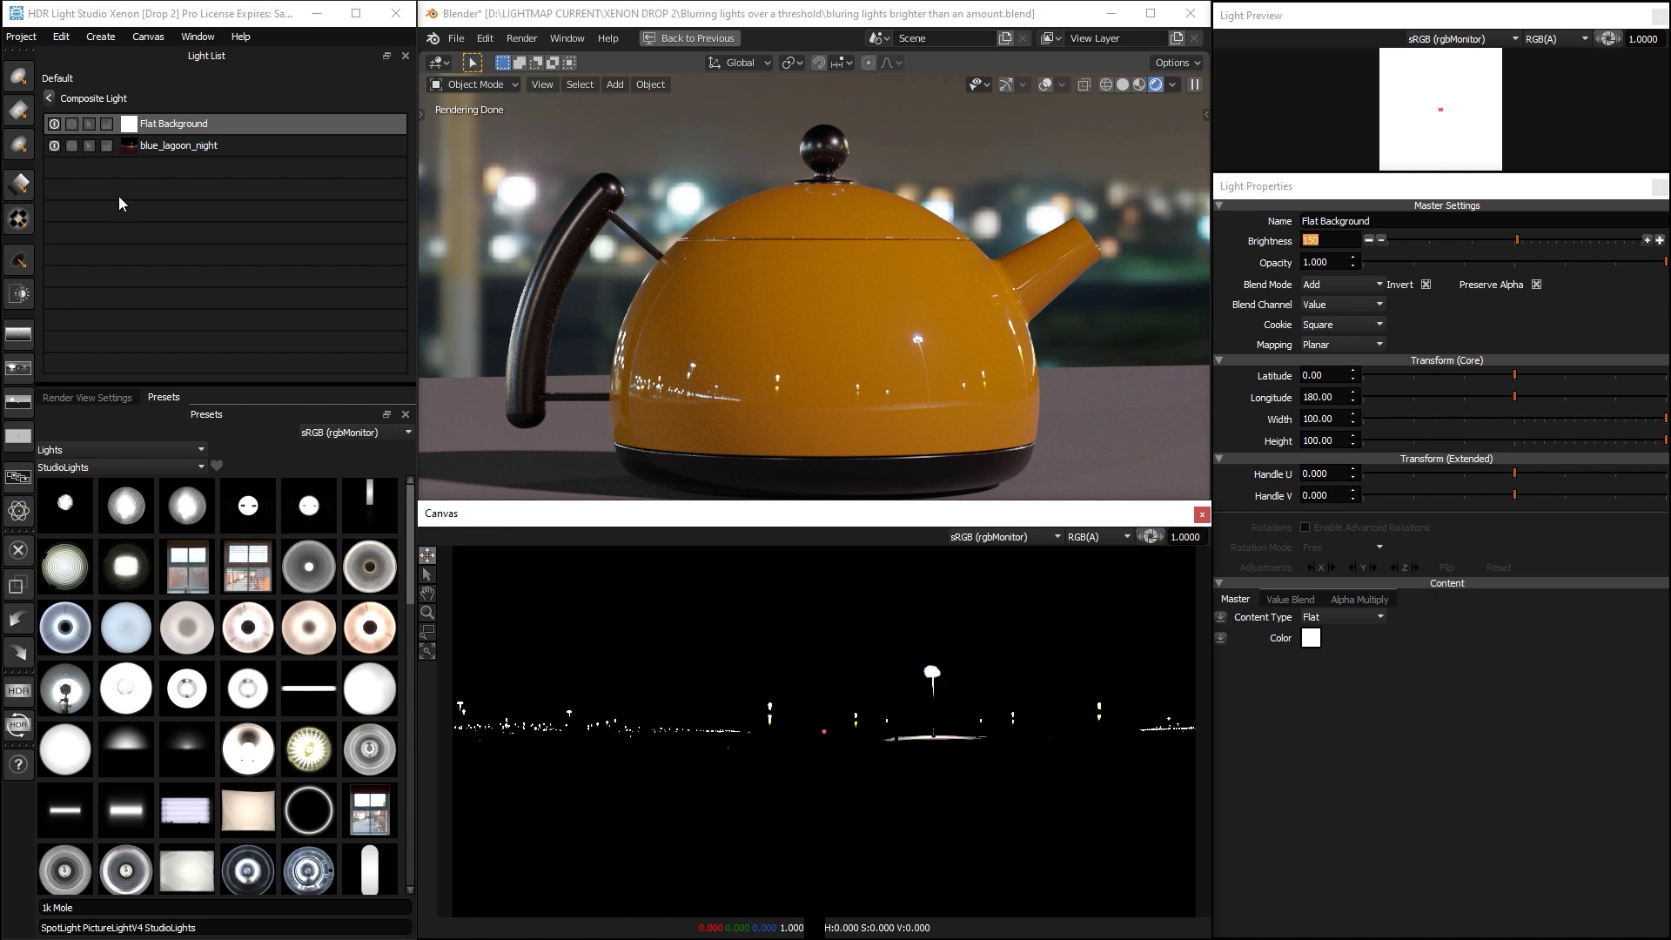
Step: Return to the main light list and apply the Diffusion filter to the Composite Light
left_click(50, 99)
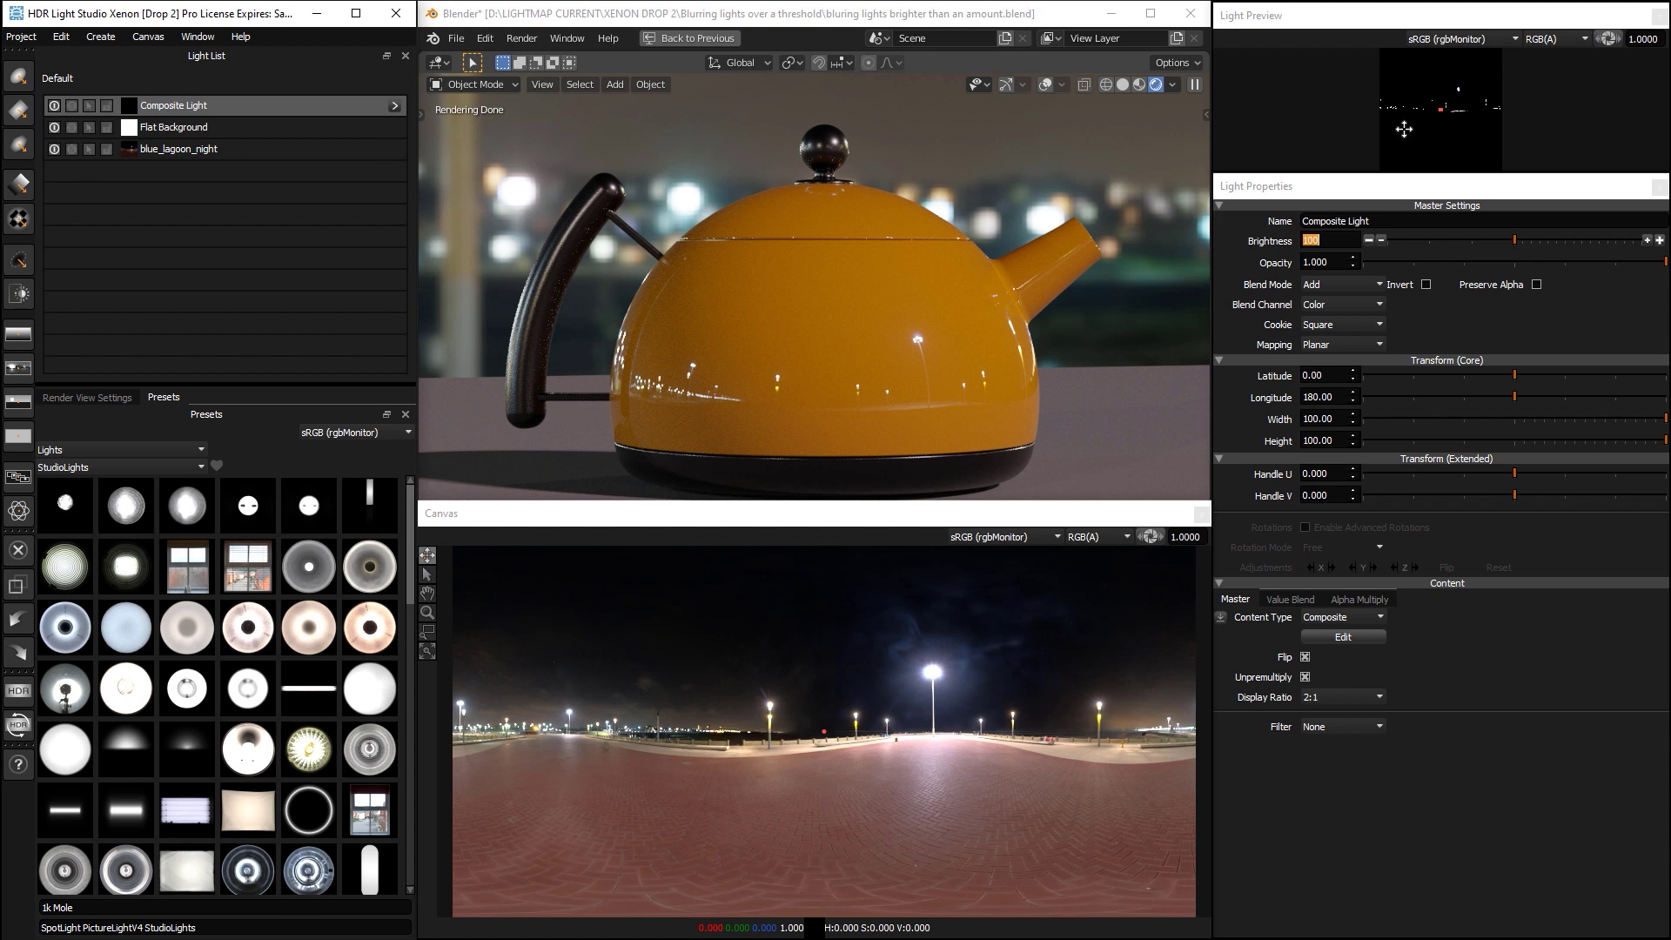
left_click(1333, 725)
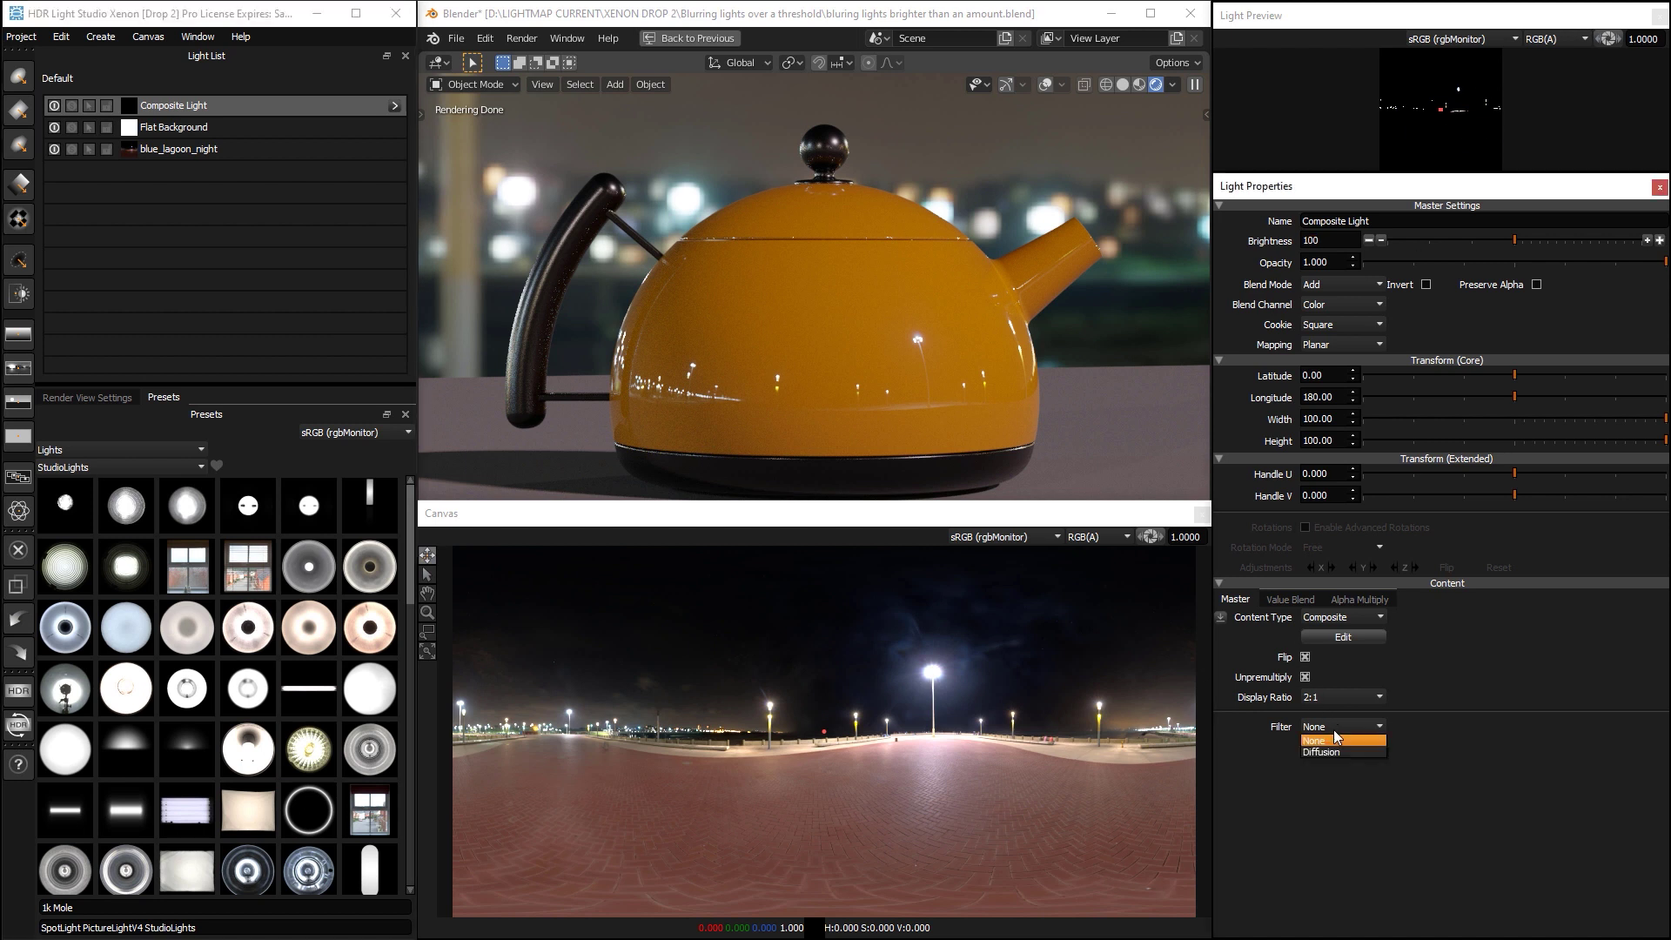
left_click(1333, 750)
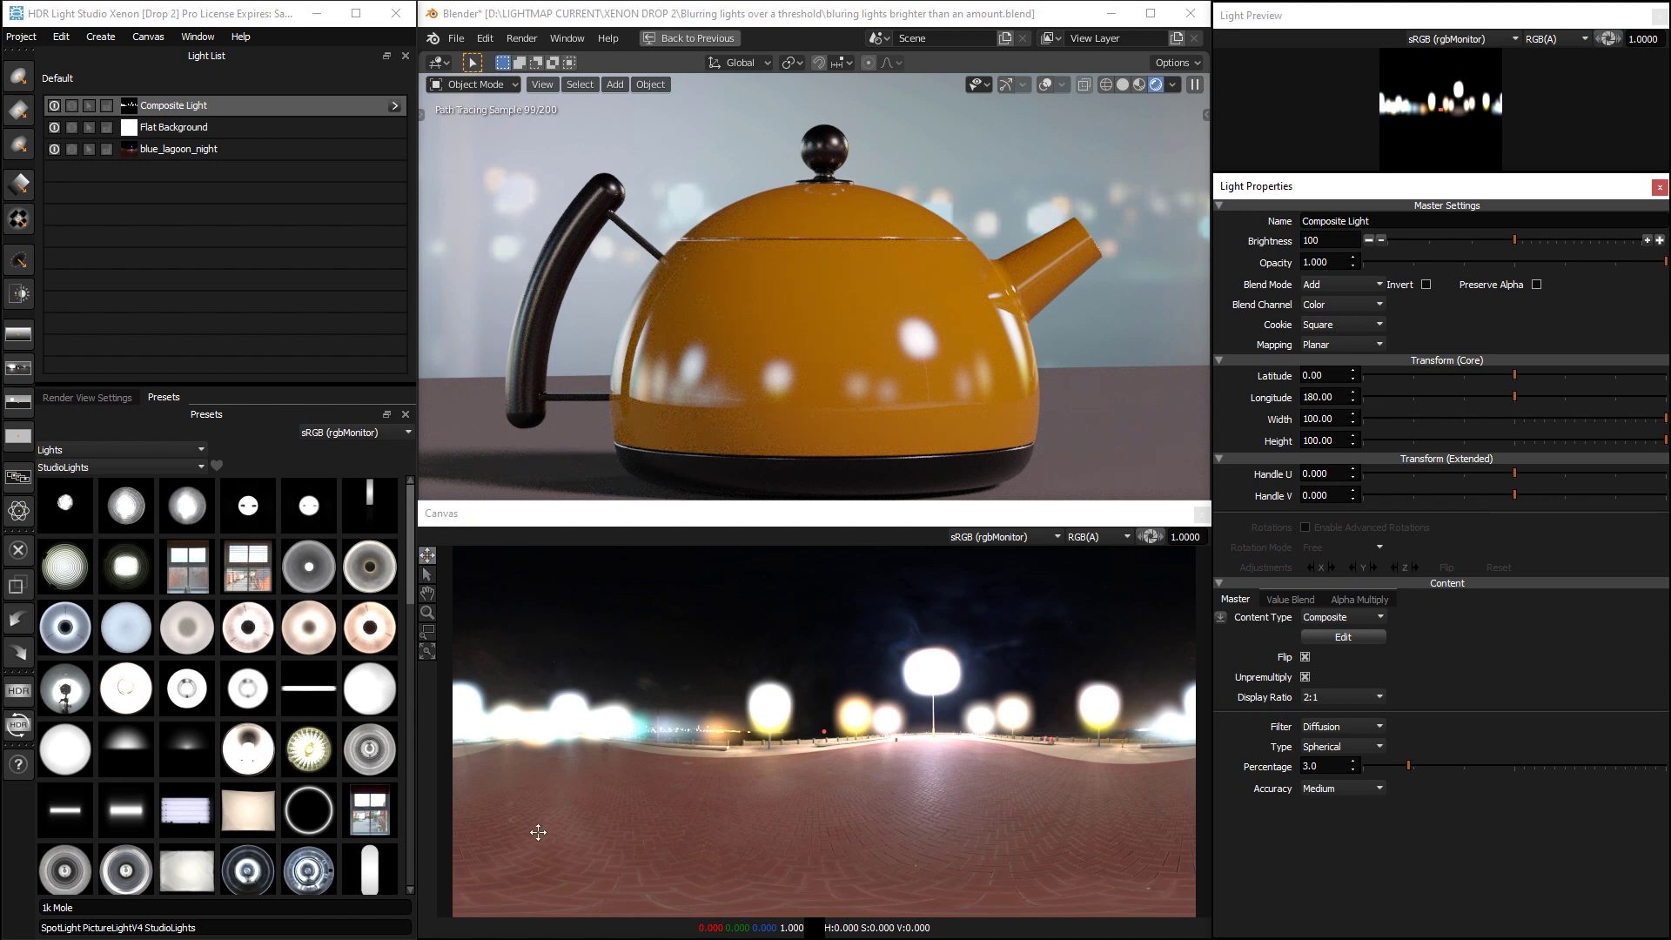
Step: Set the Composite Light's diffusion percentage to 0
left_click(428, 633)
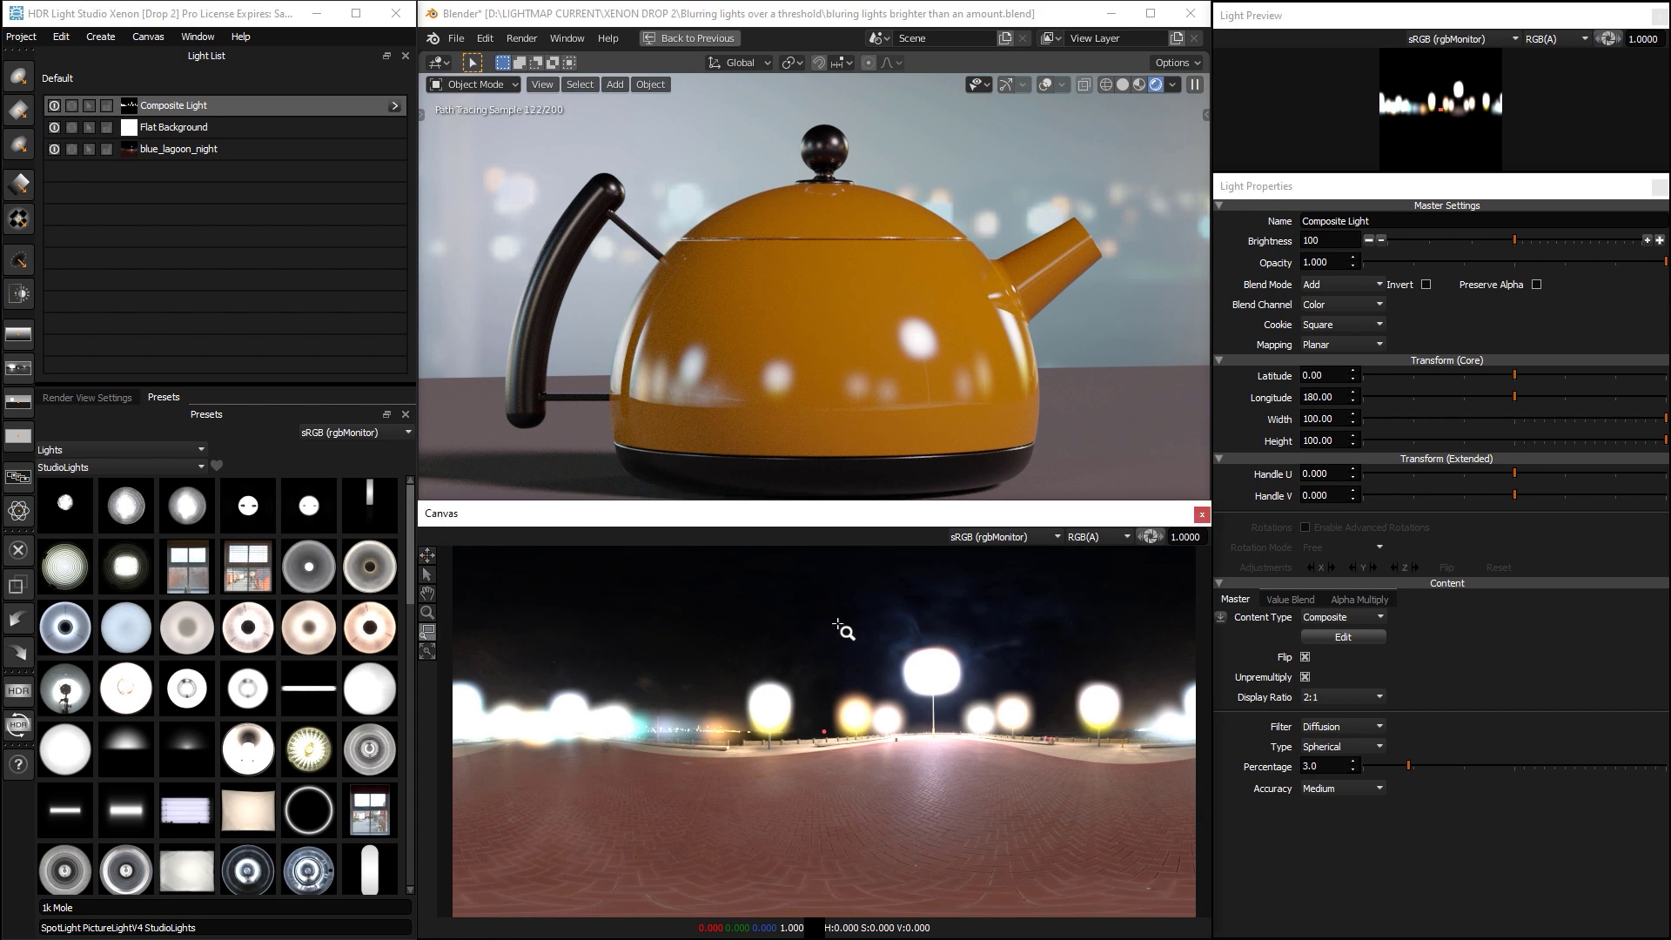
left_click_drag(832, 609, 975, 810)
left_click_drag(497, 604, 907, 877)
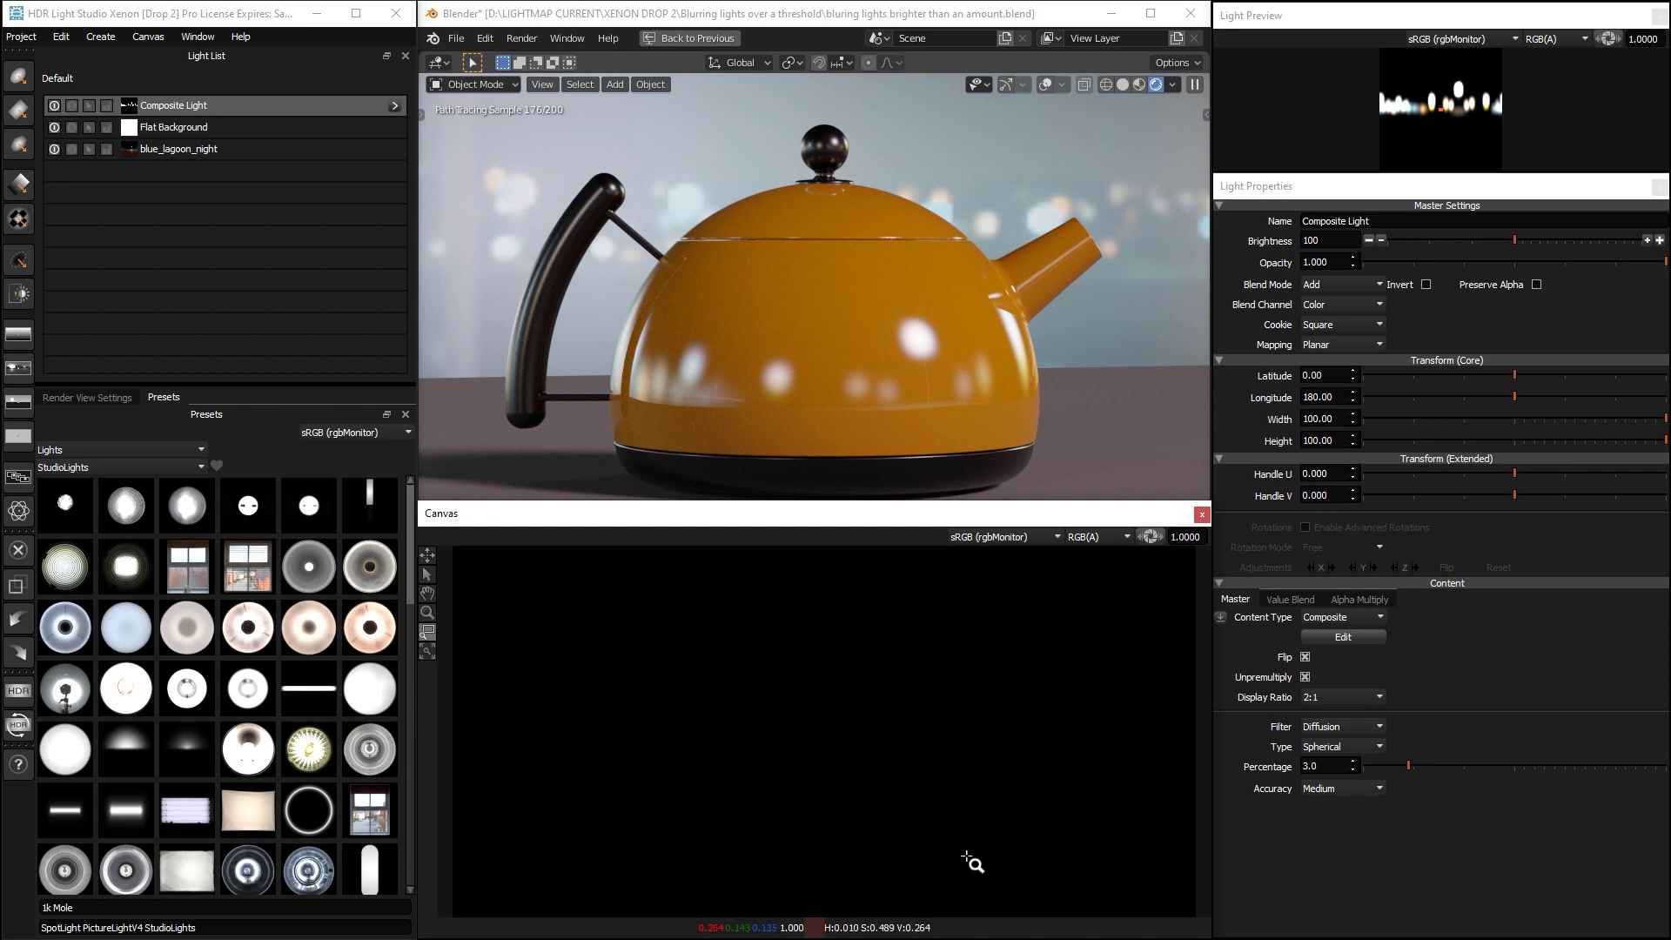
double_click(1312, 766)
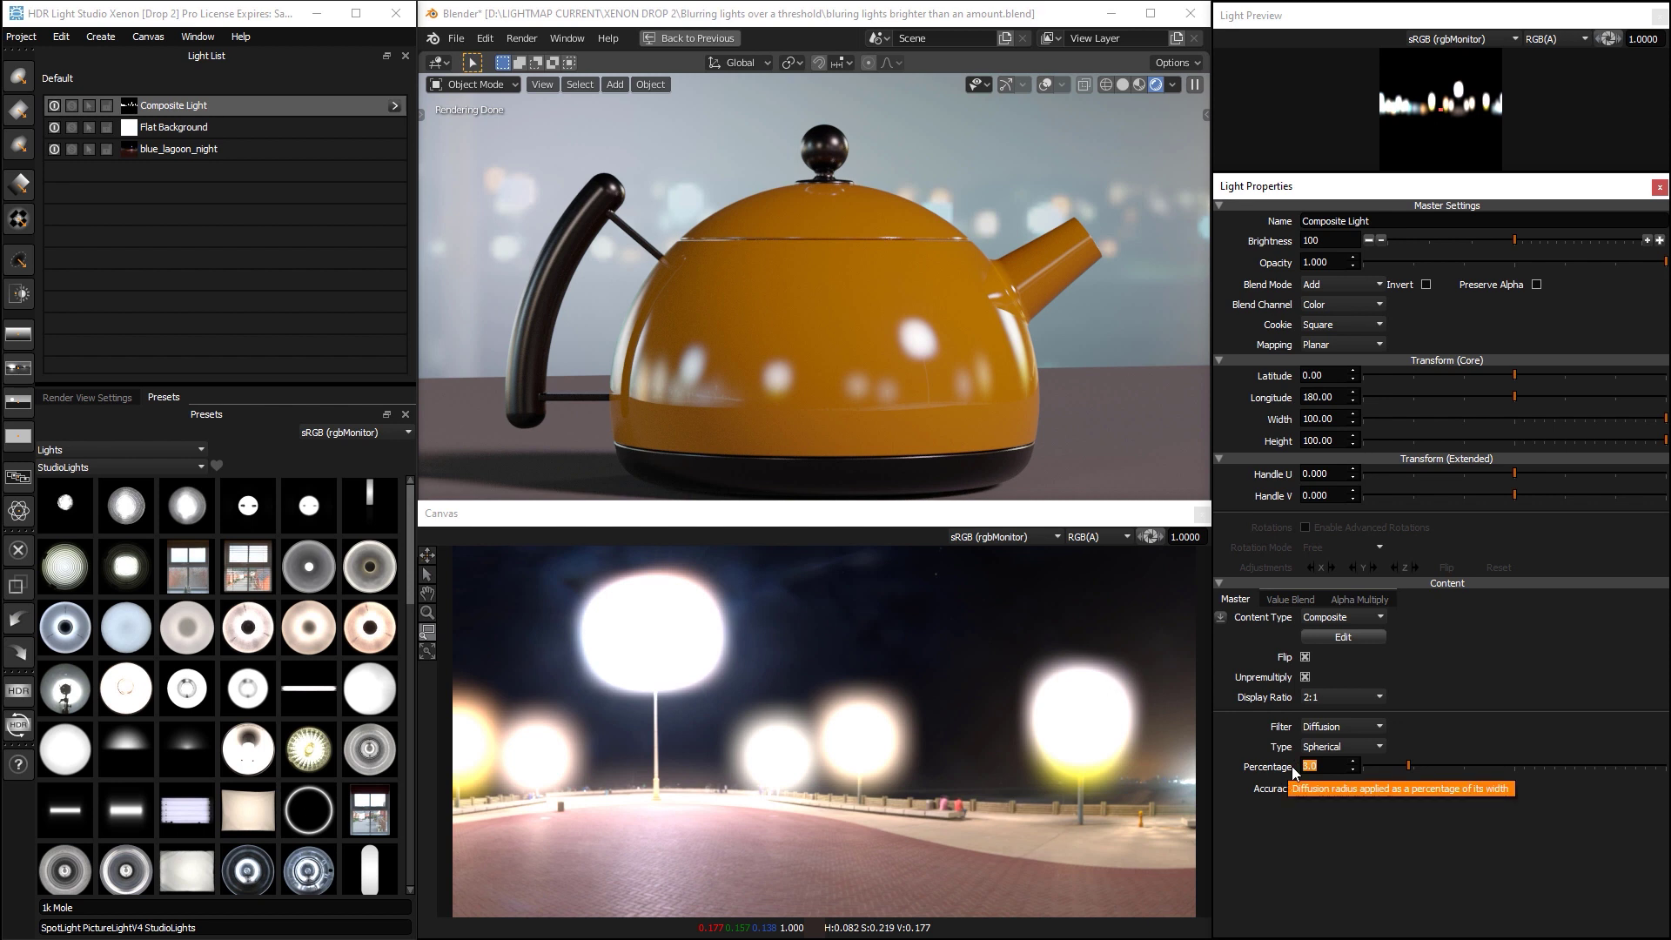
type("0")
key("Return")
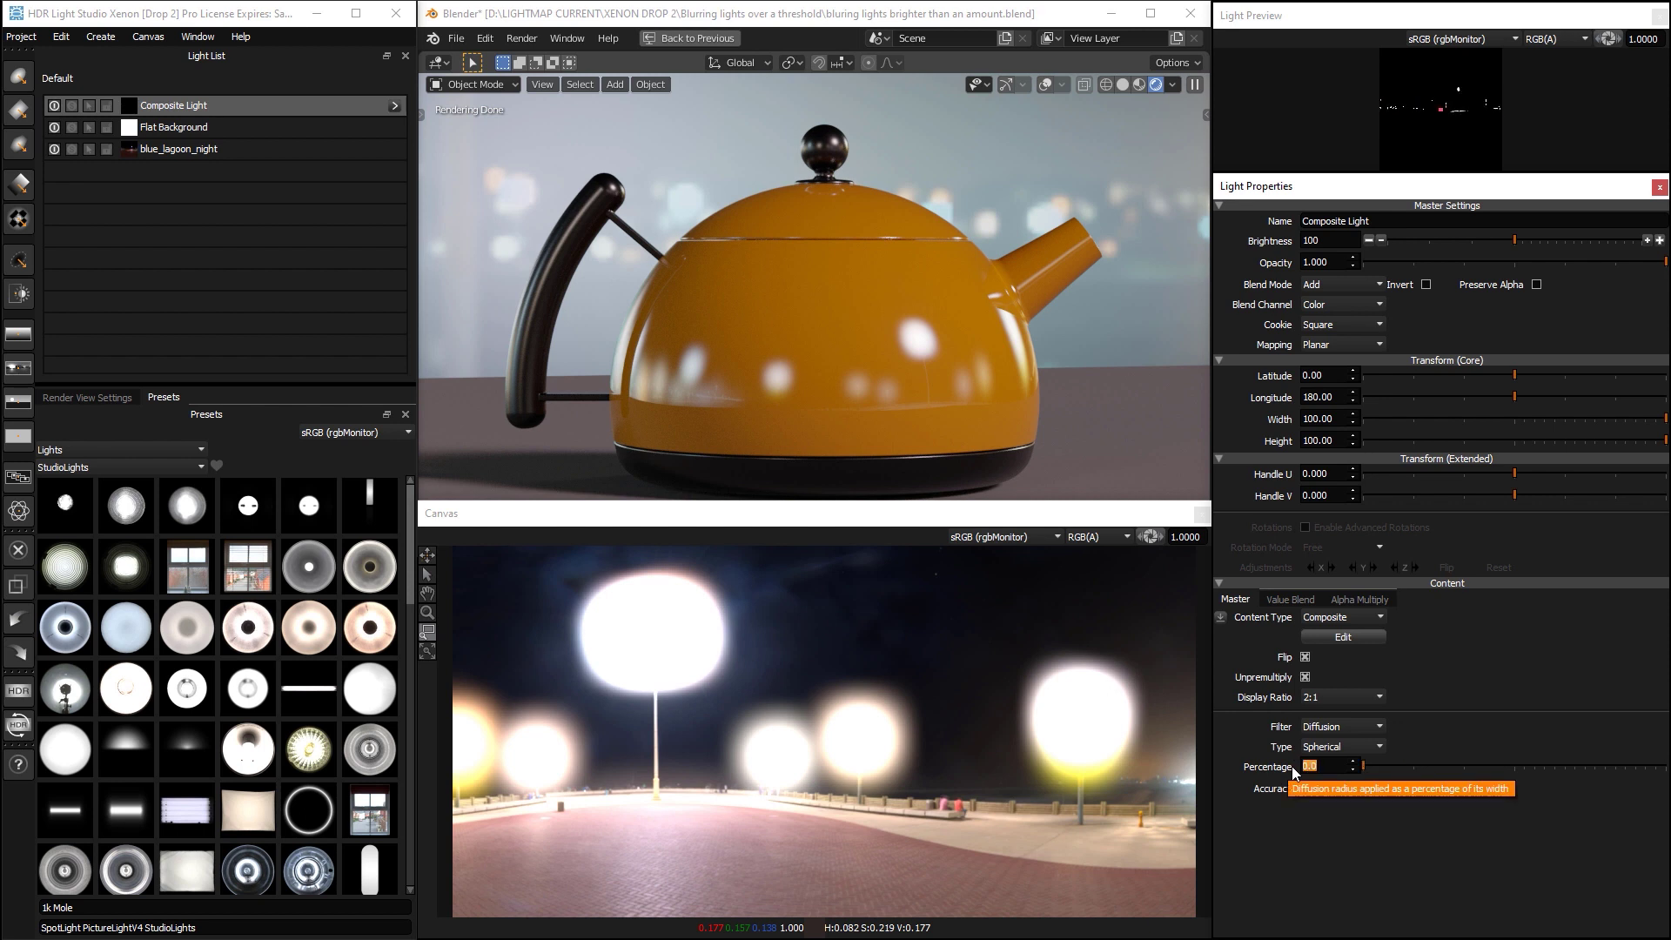
type("0")
key("Return")
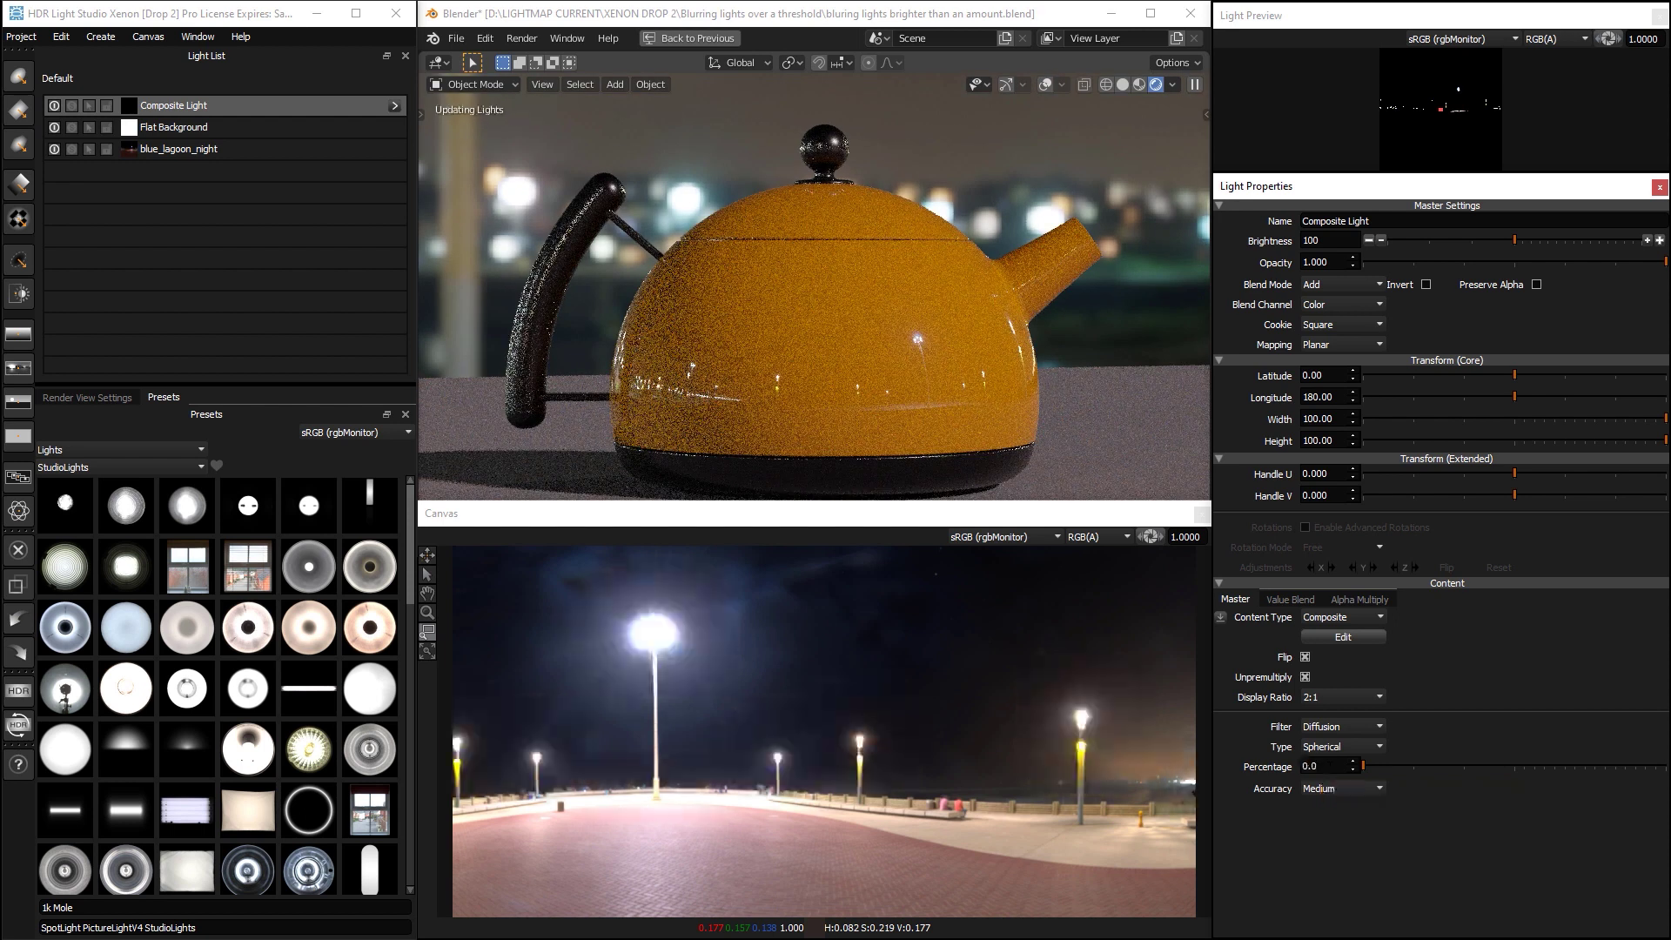
mouse_move(553, 580)
left_mouse_down()
mouse_move(622, 602)
mouse_move(835, 831)
left_mouse_up()
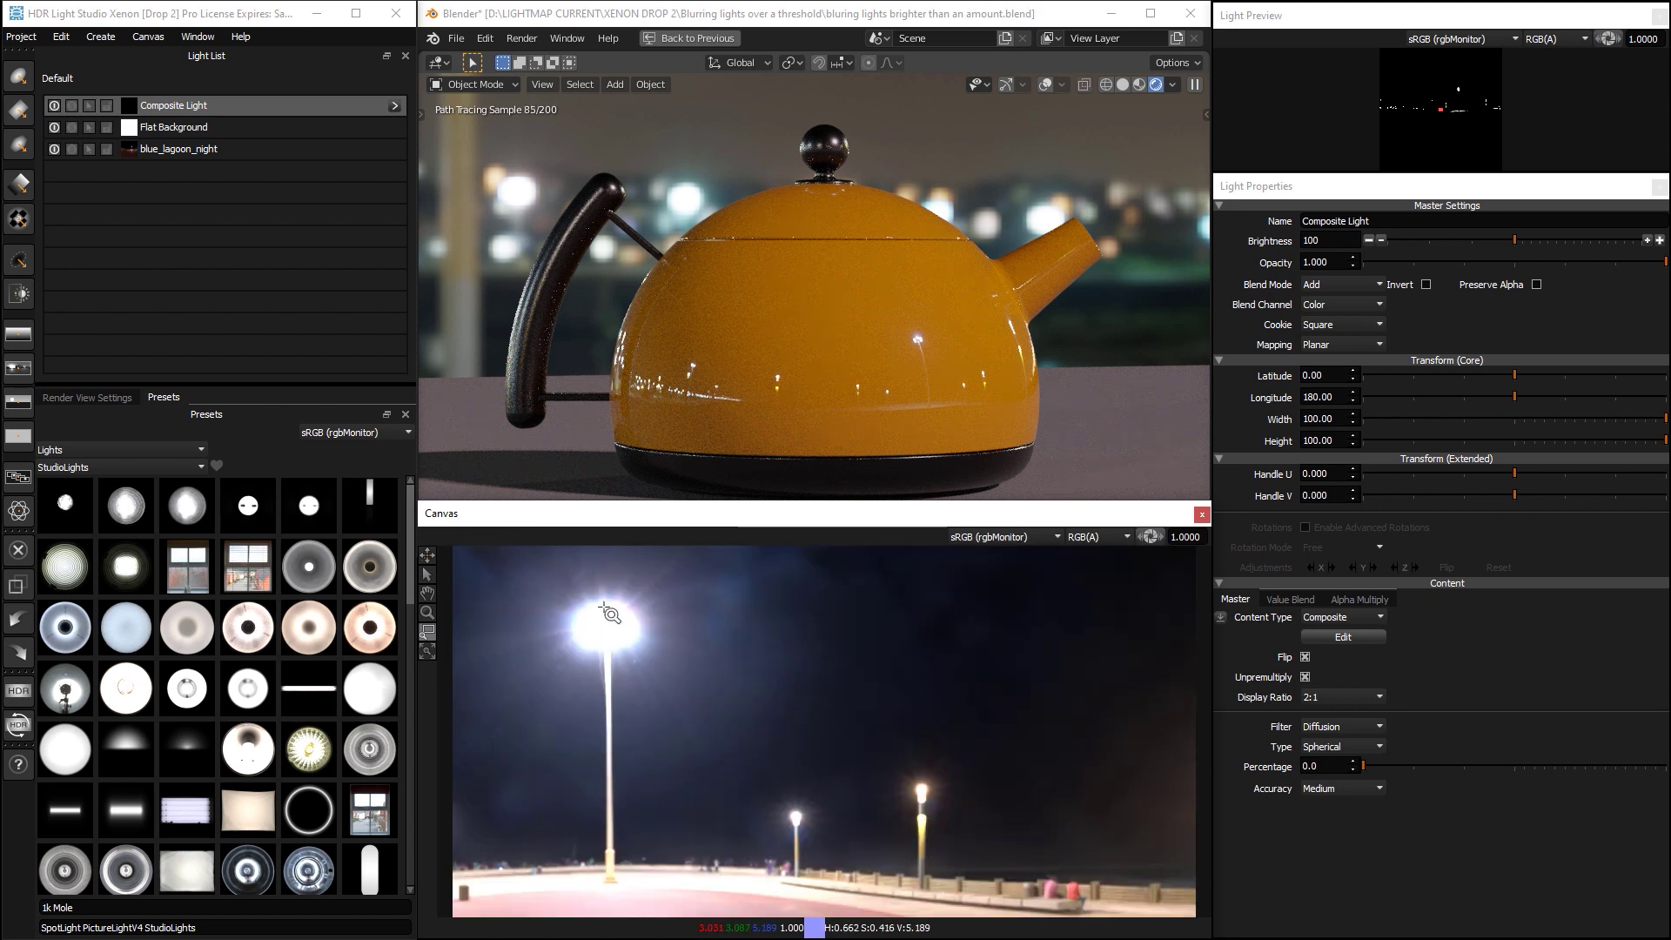
Step: Set the Composite Light's diffusion percentage to 0.5
left_click(1314, 766)
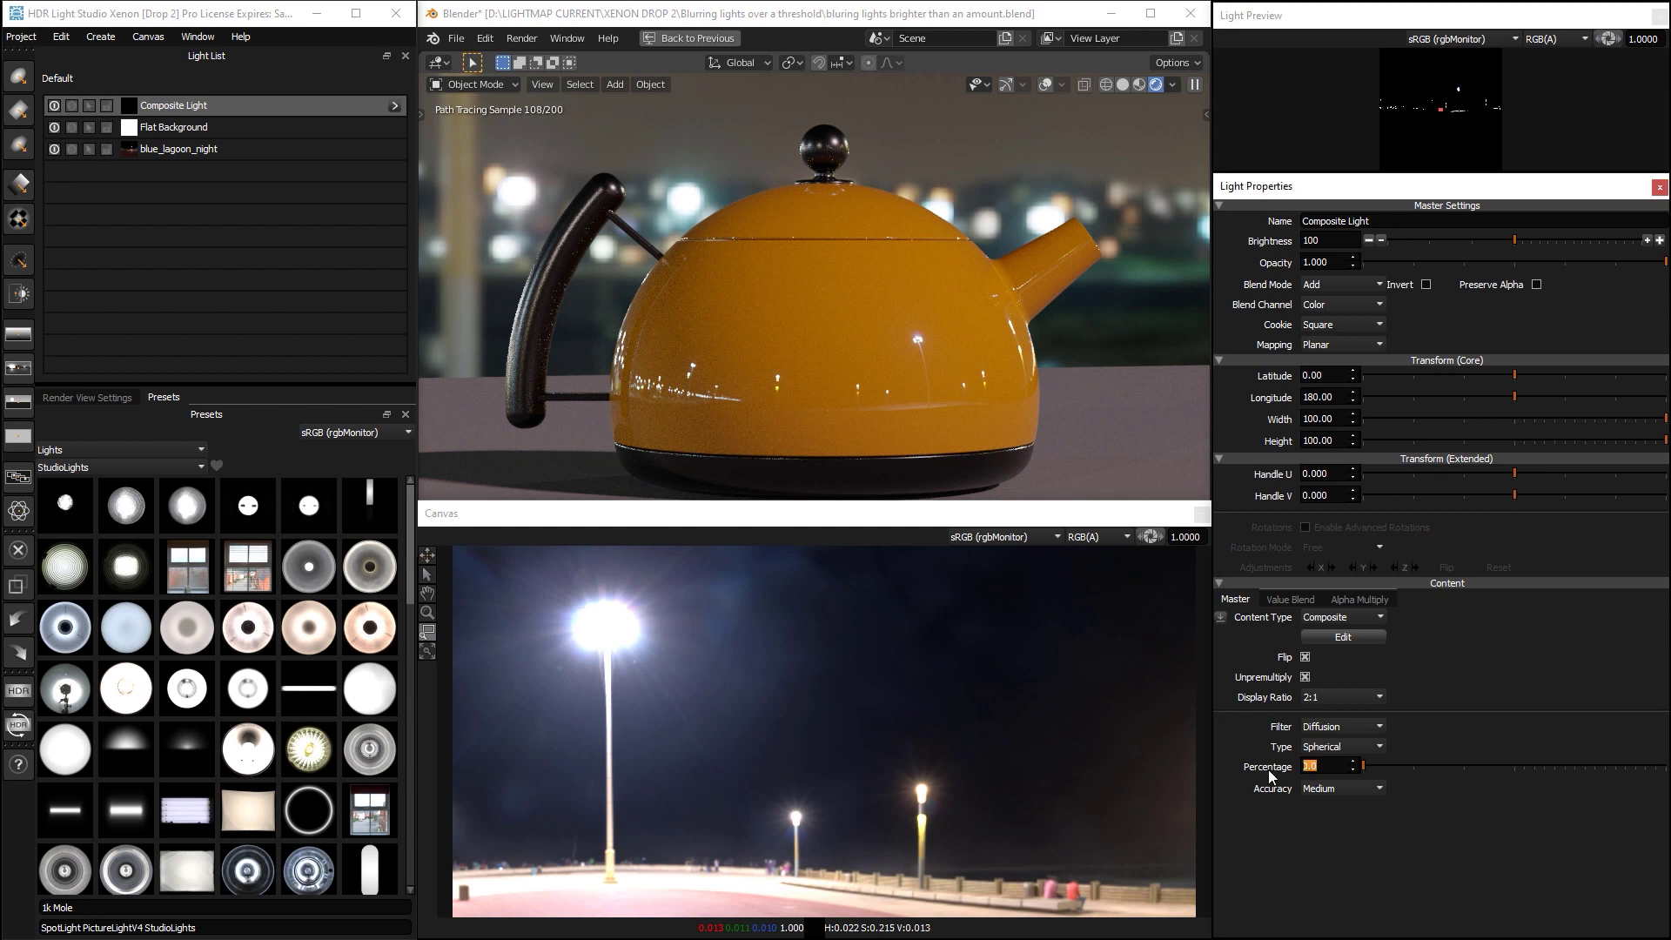
type(".")
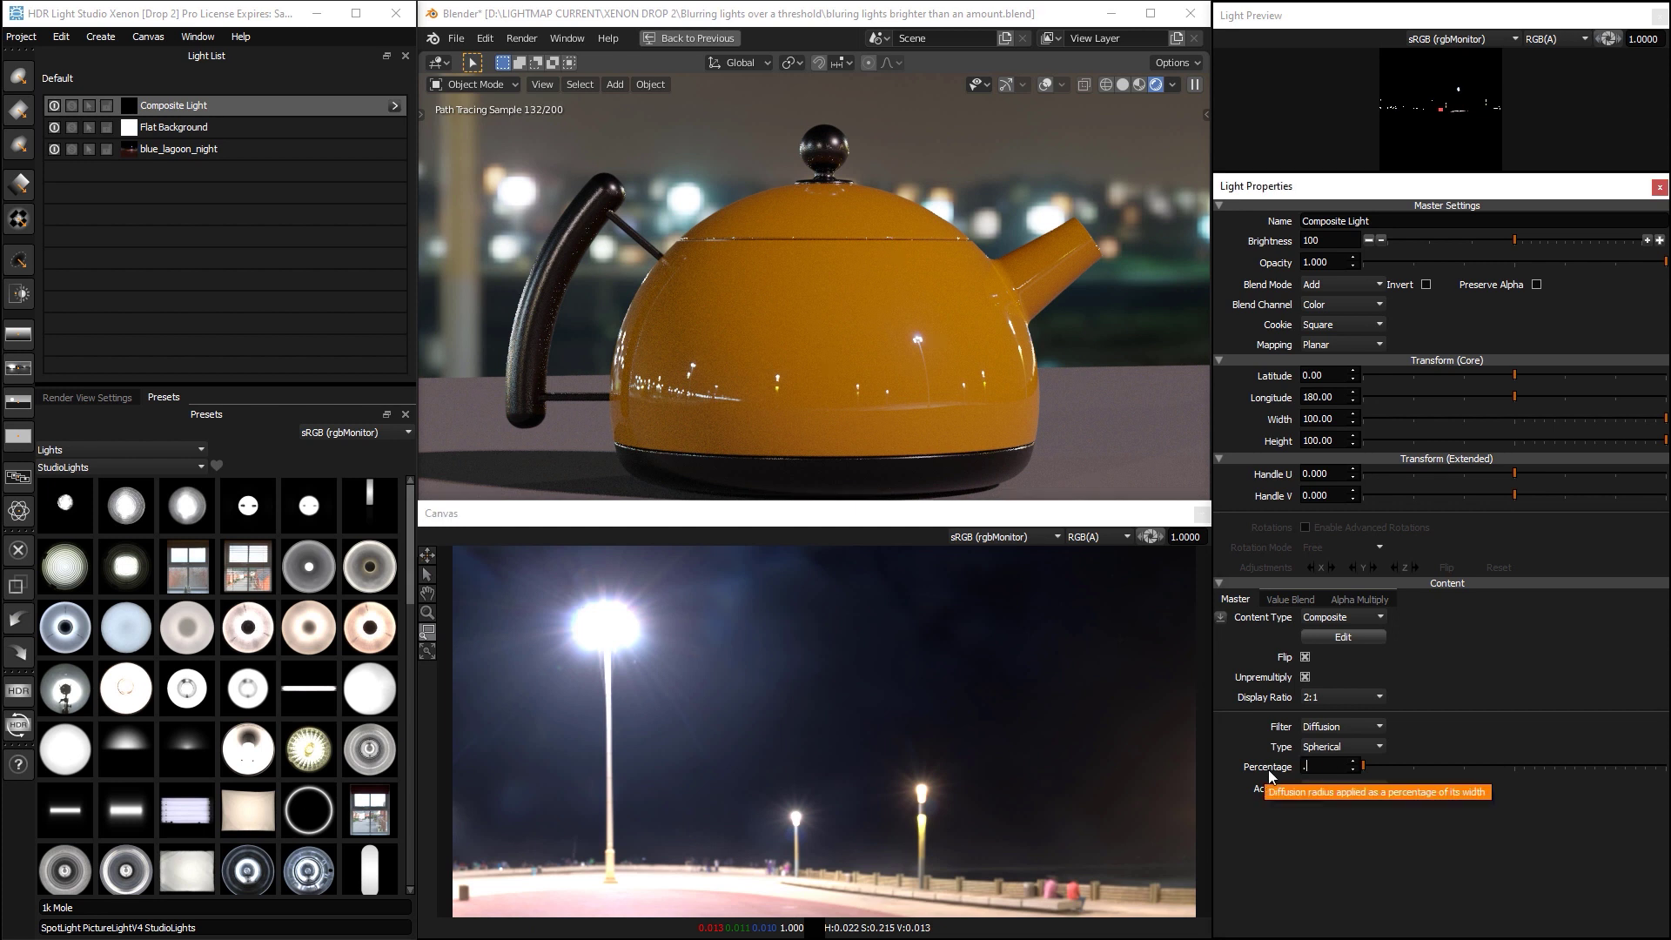
type("5")
key("Return")
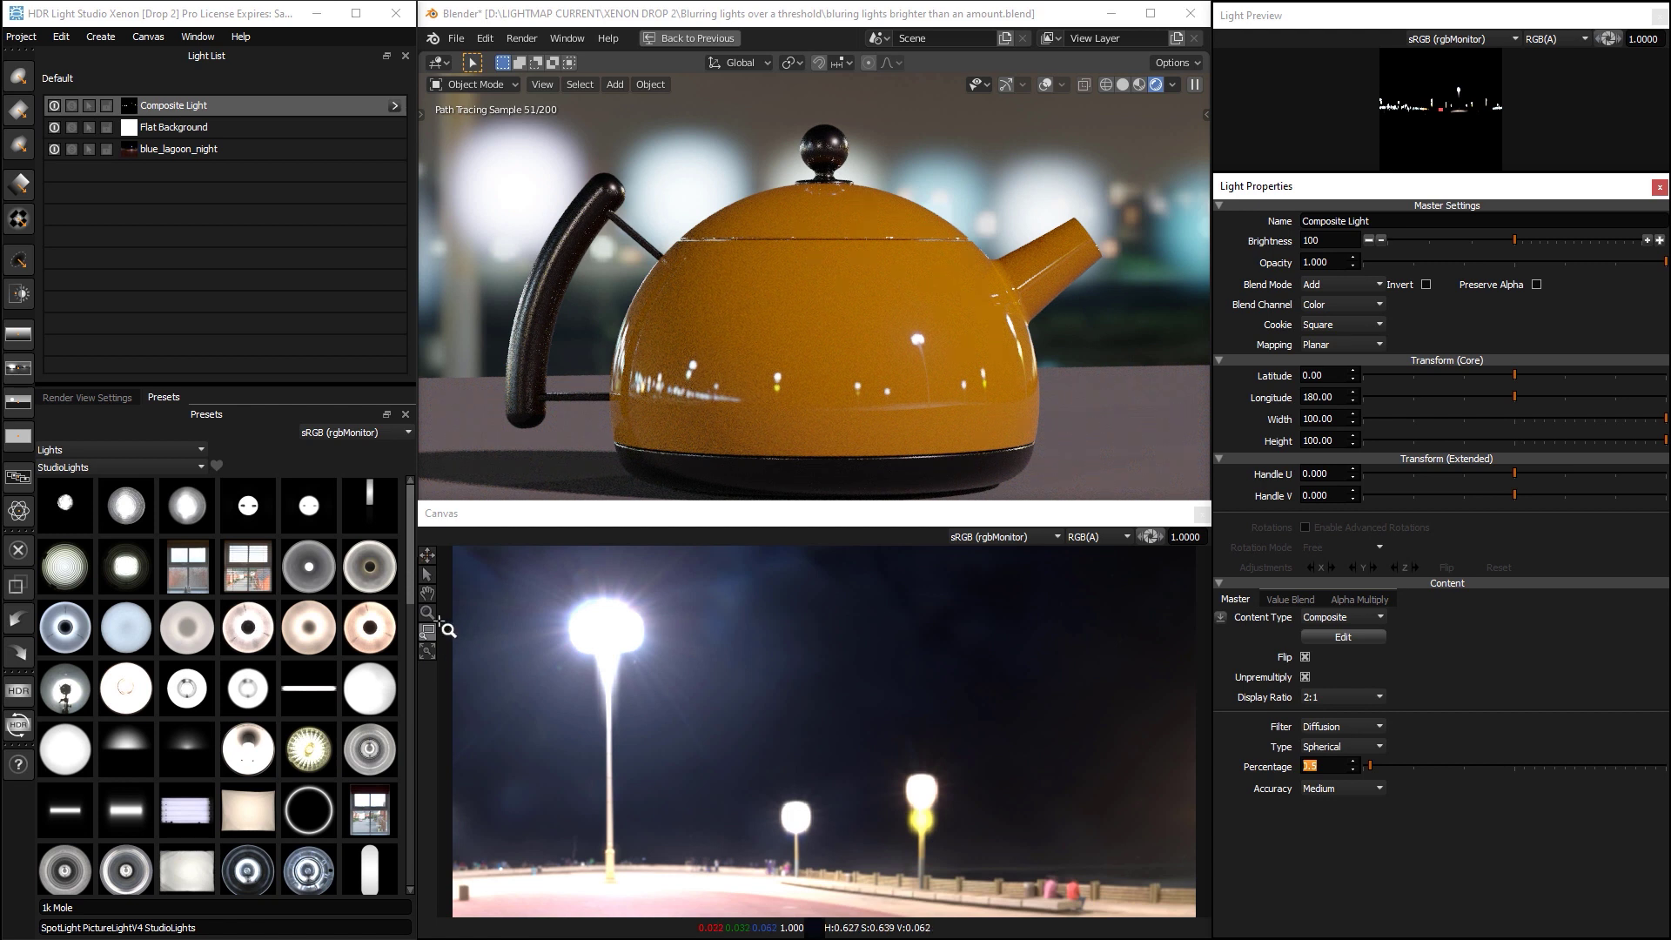
Step: Reset the Composite Light's diffusion percentage to 0 to compare the distant row of lamps without diffusion
left_click(426, 649)
left_click(650, 743)
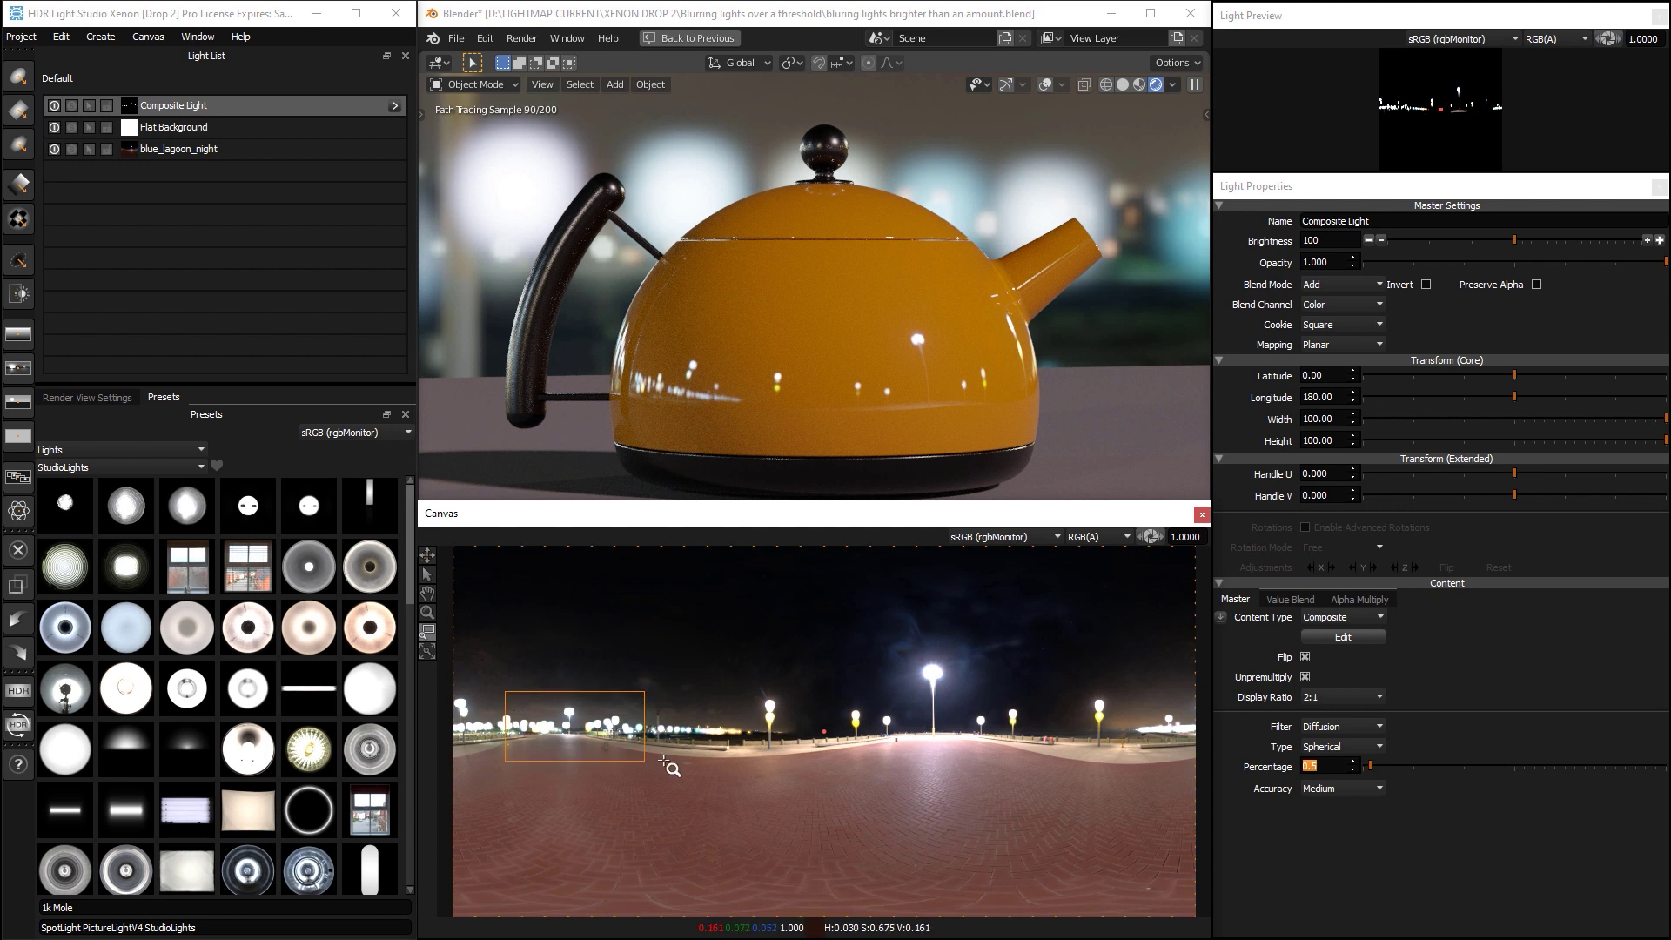
left_click(739, 827)
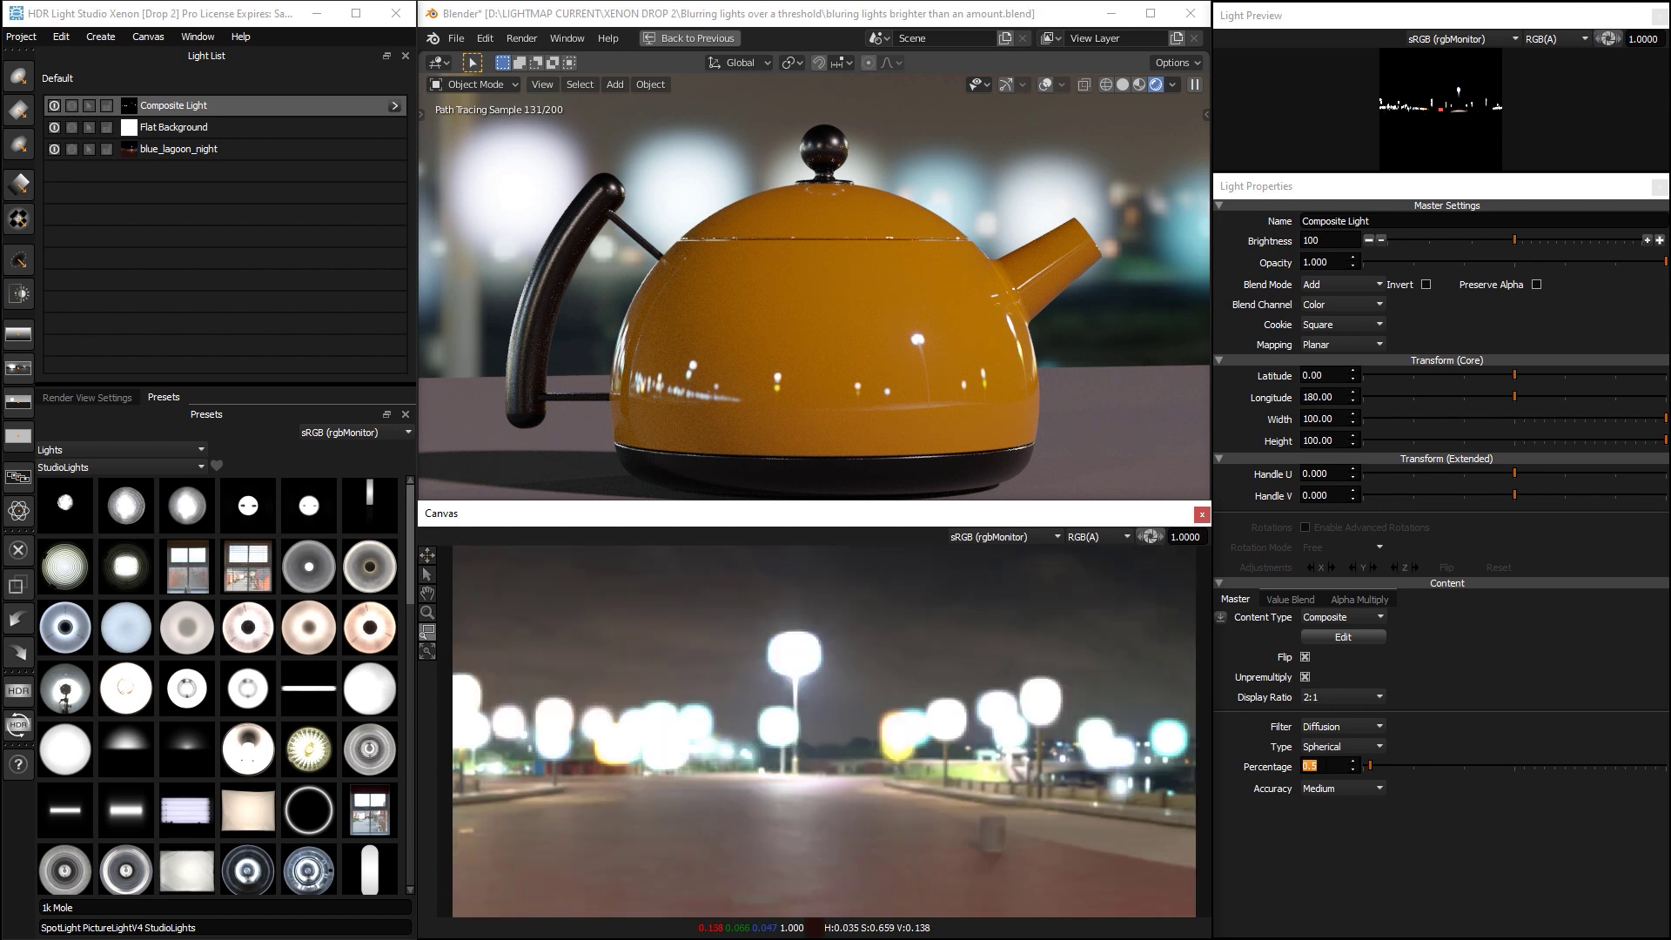
type("0")
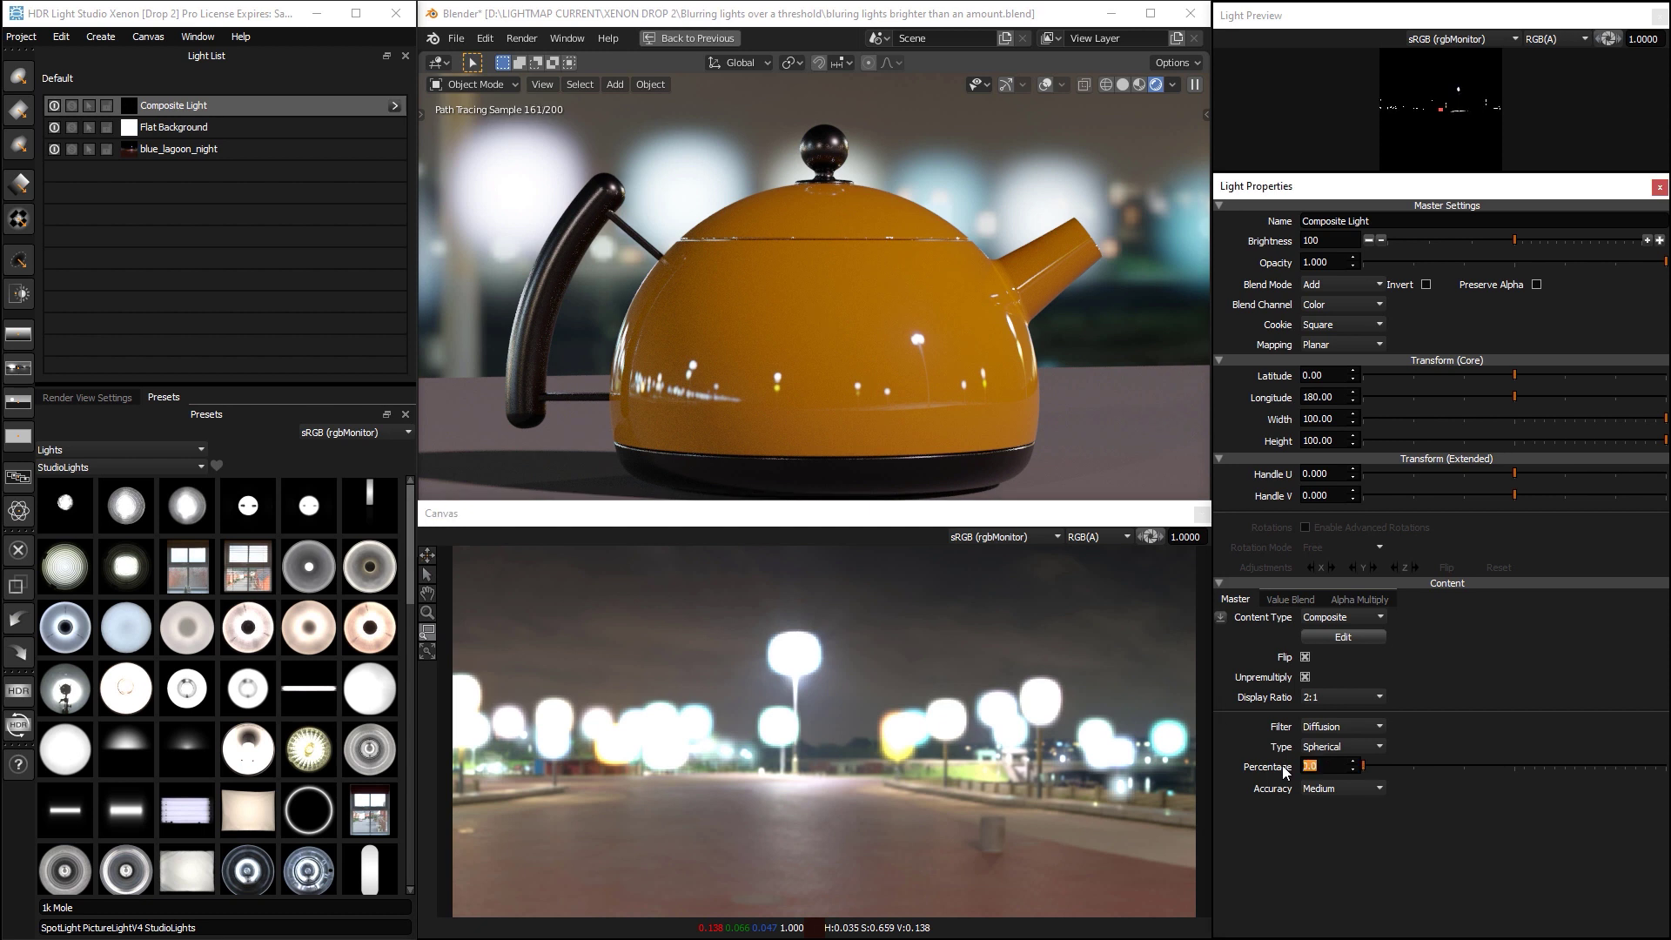